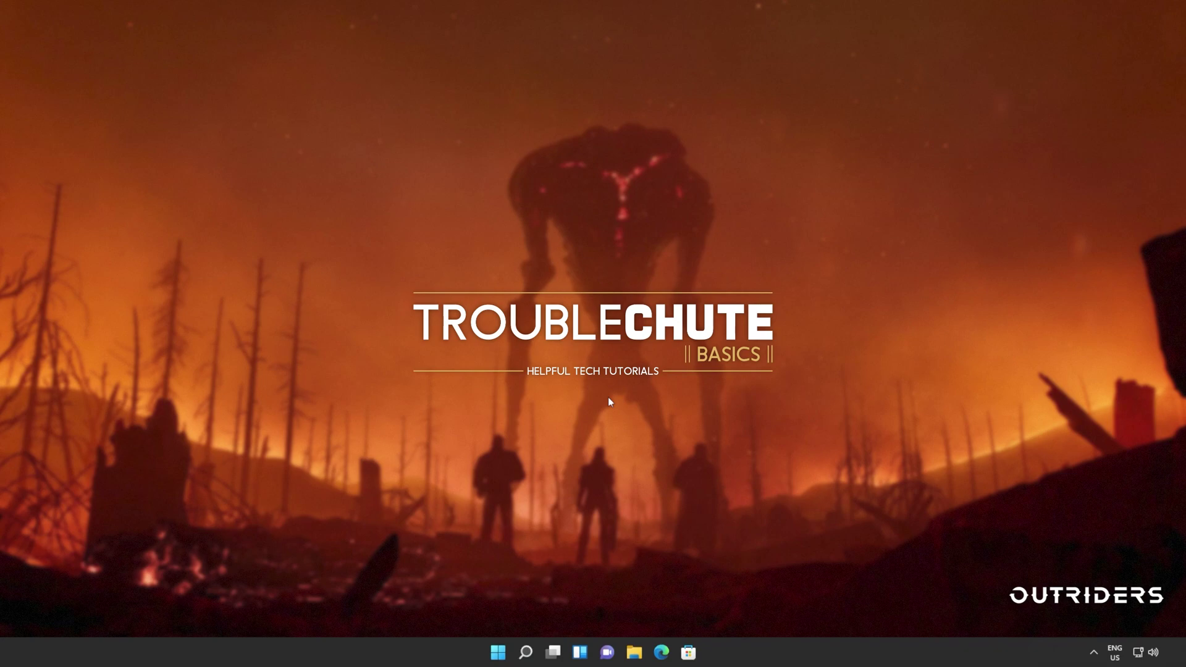
# - Launch PowerShell as administrator and paste 'Get-AppxPackage *windowsstore* | Remove-AppxPackage'
pyautogui.press('super')
pyautogui.write('powershel')
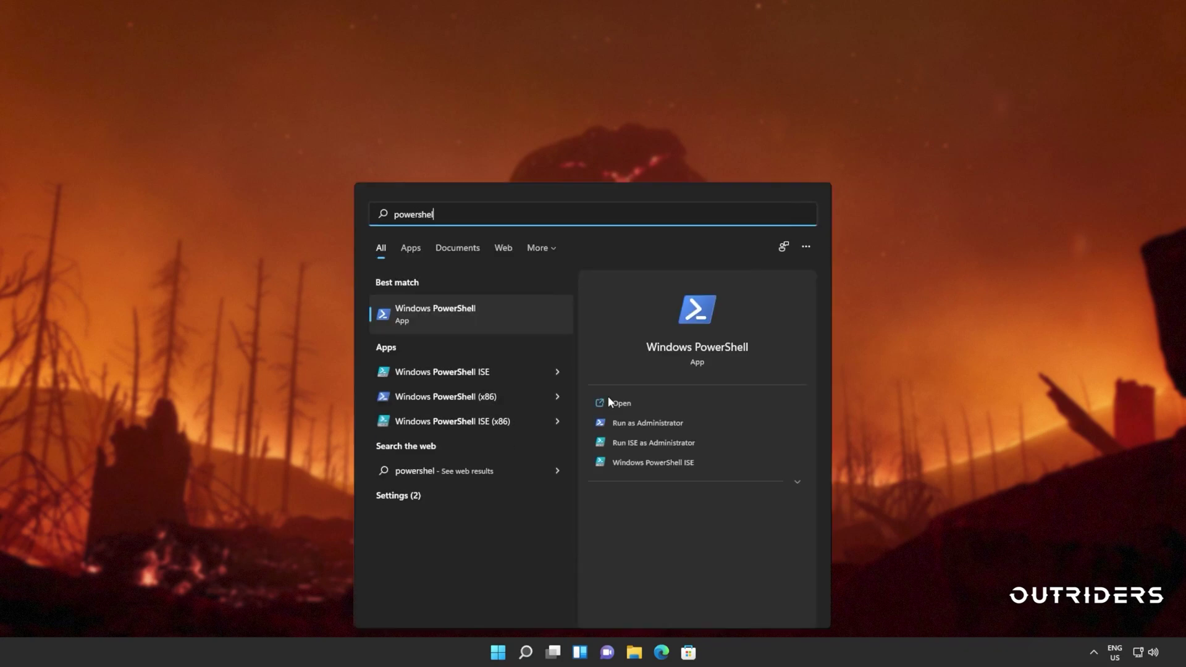
pyautogui.write('l')
pyautogui.click(640, 429)
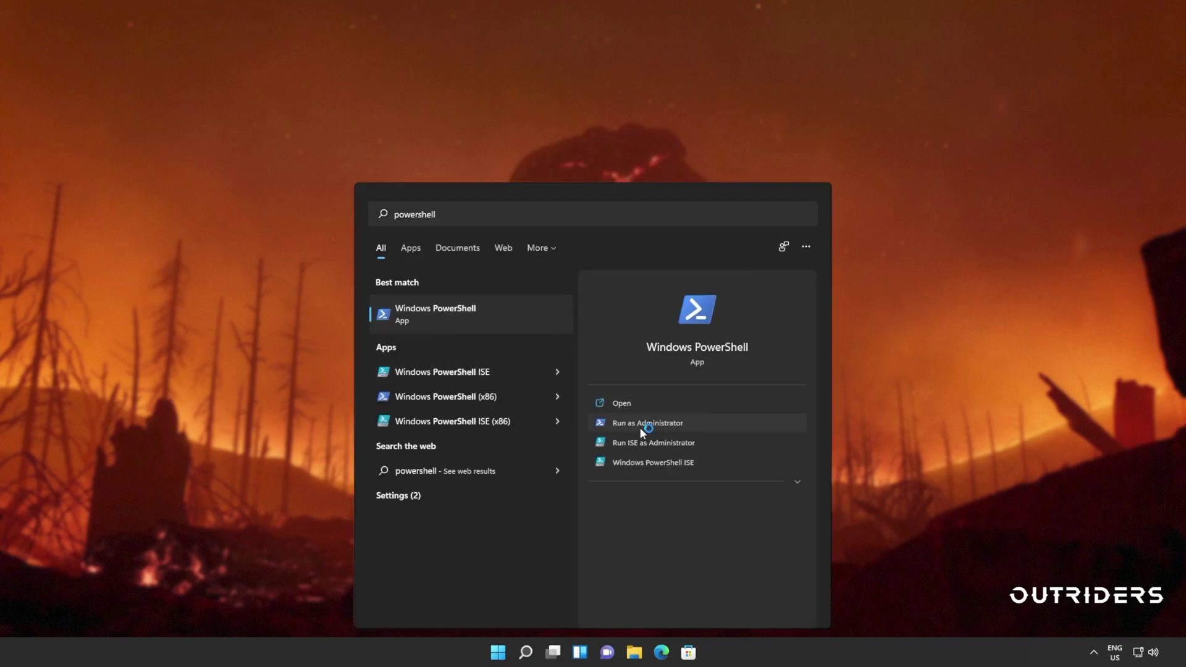
pyautogui.click(641, 428)
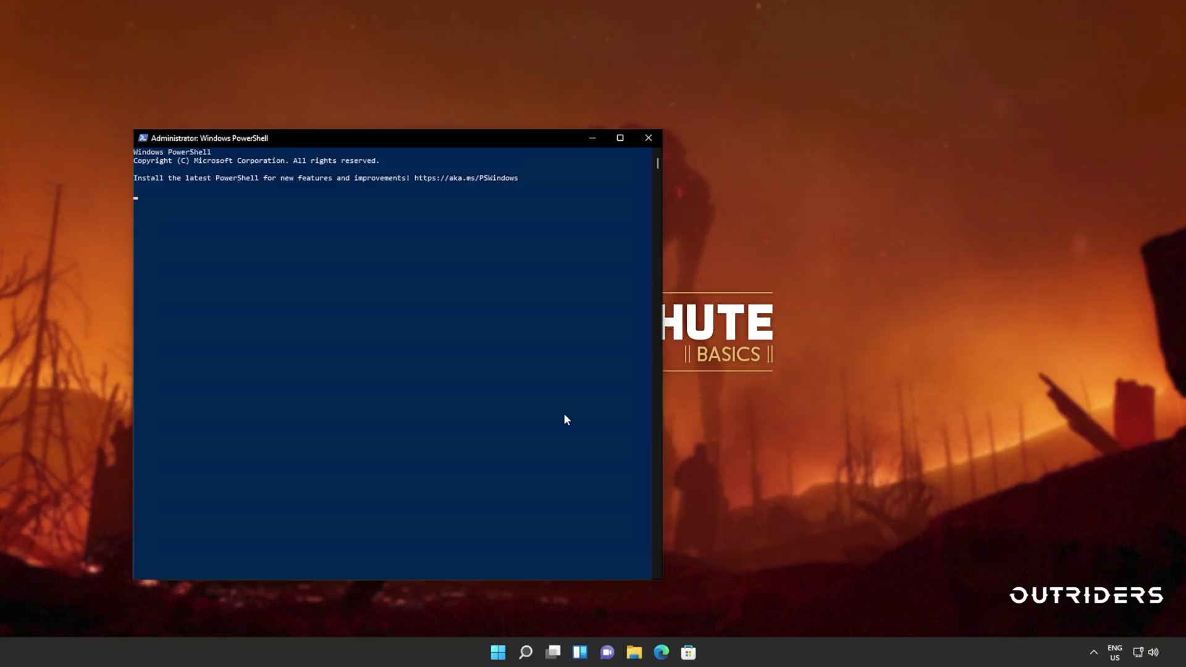
pyautogui.moveTo(450, 138); pyautogui.dragTo(626, 129)
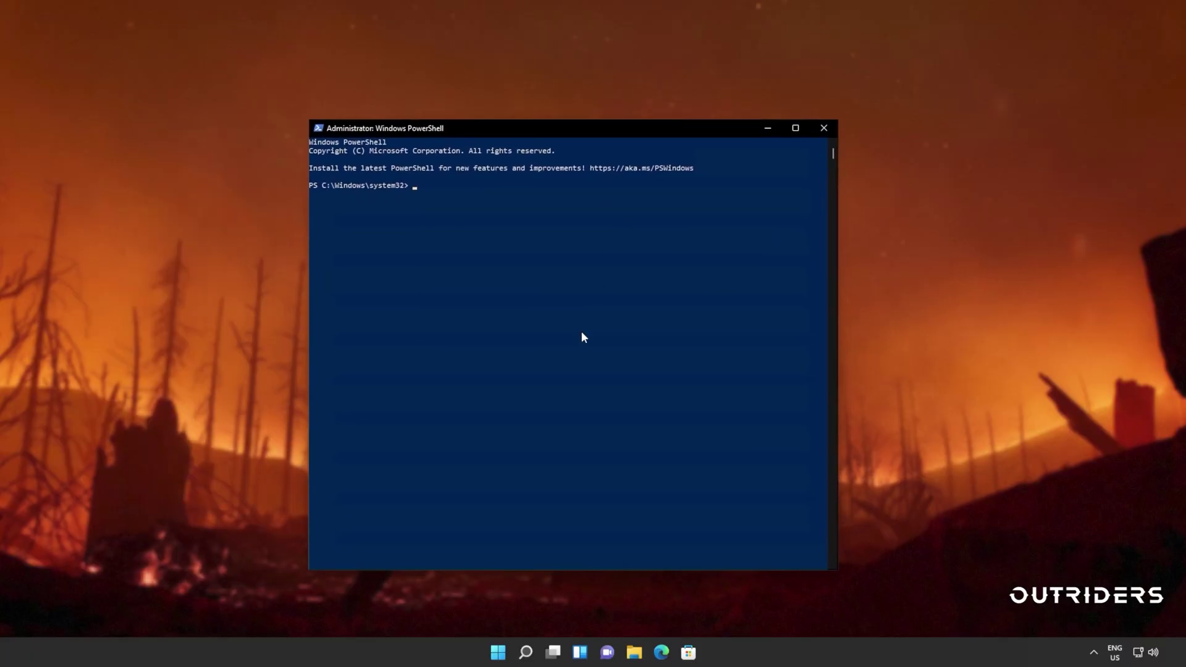
pyautogui.write('Get-AppxPackage *windowsstore* | Remove-AppxPackage')
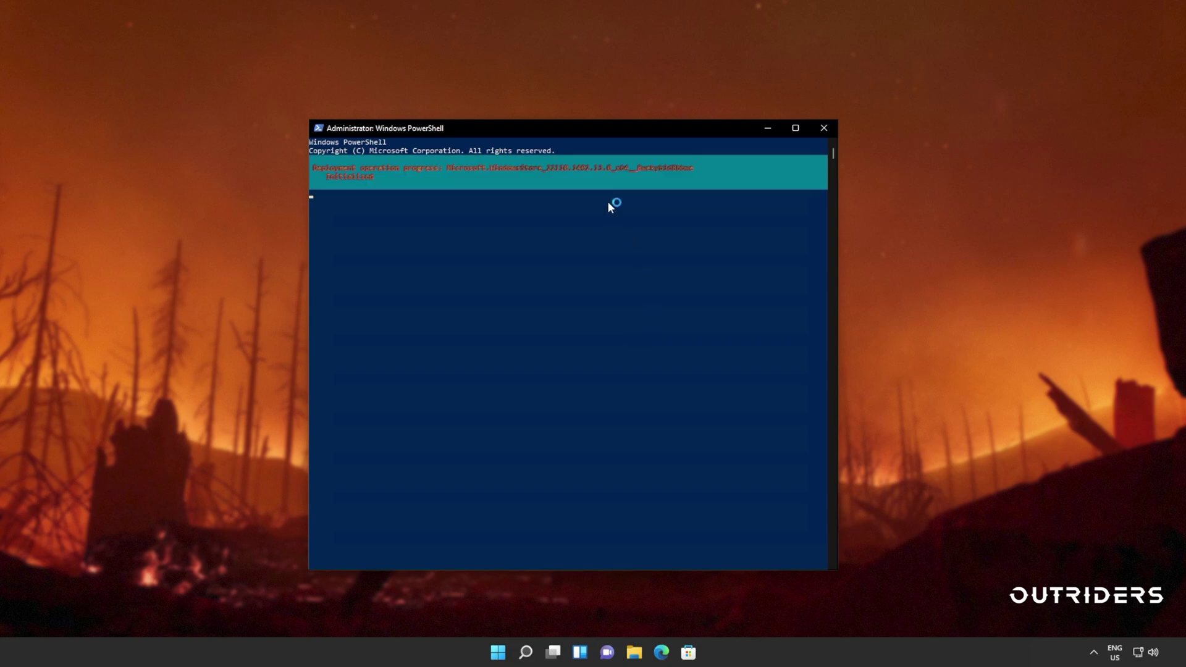
# - Close PowerShell, dismiss the 'store' search, and restart the computer from Start's power options
pyautogui.click(823, 128)
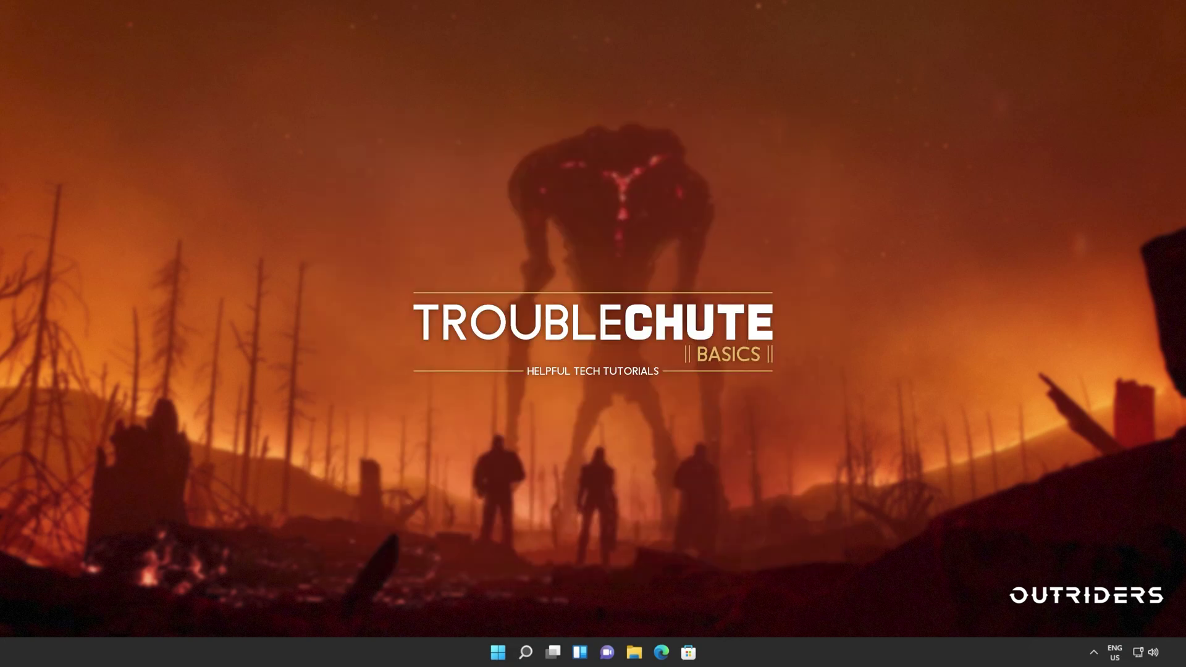
pyautogui.press('super')
pyautogui.write('store')
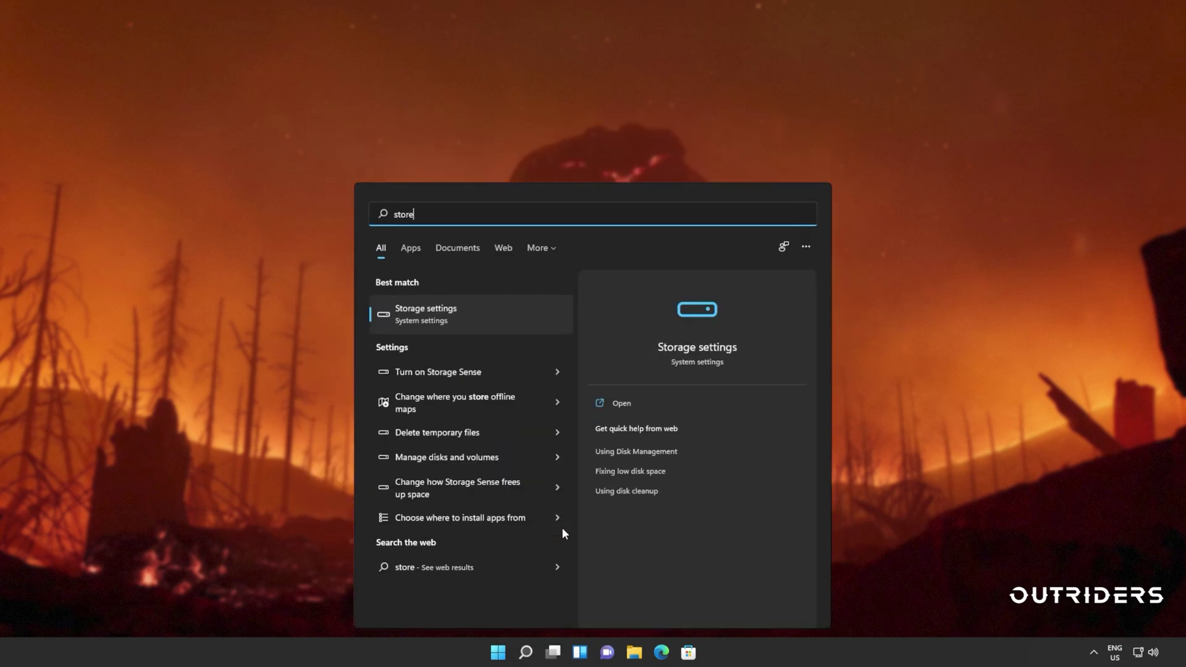
pyautogui.click(910, 498)
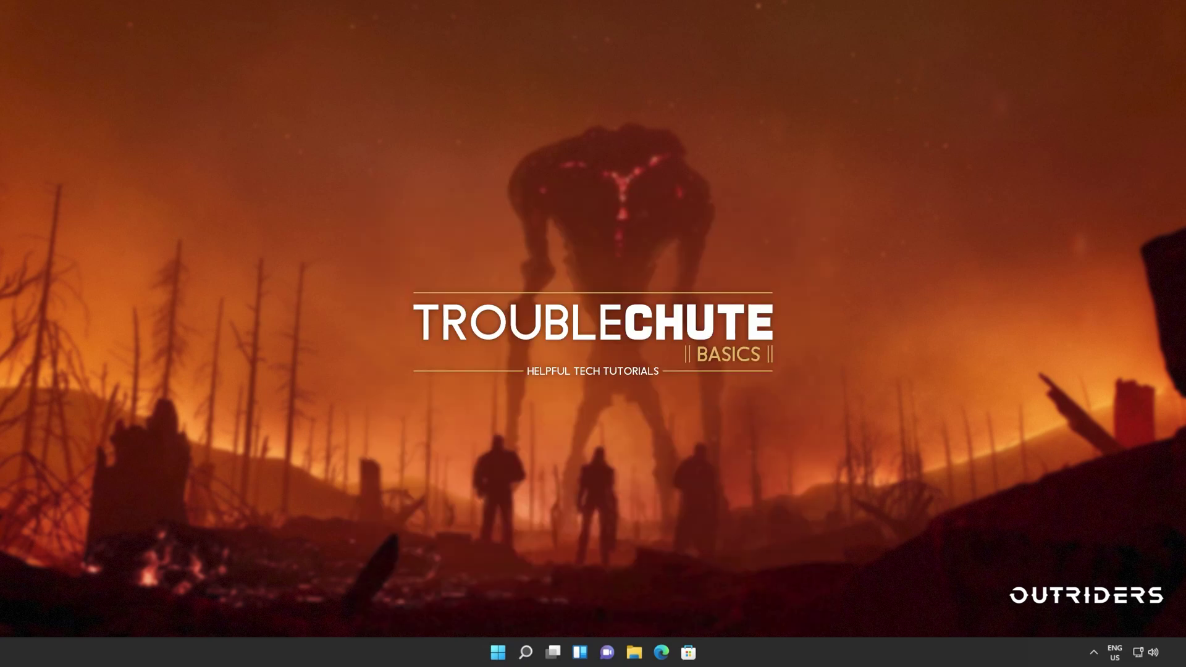
pyautogui.press('super')
pyautogui.click(746, 609)
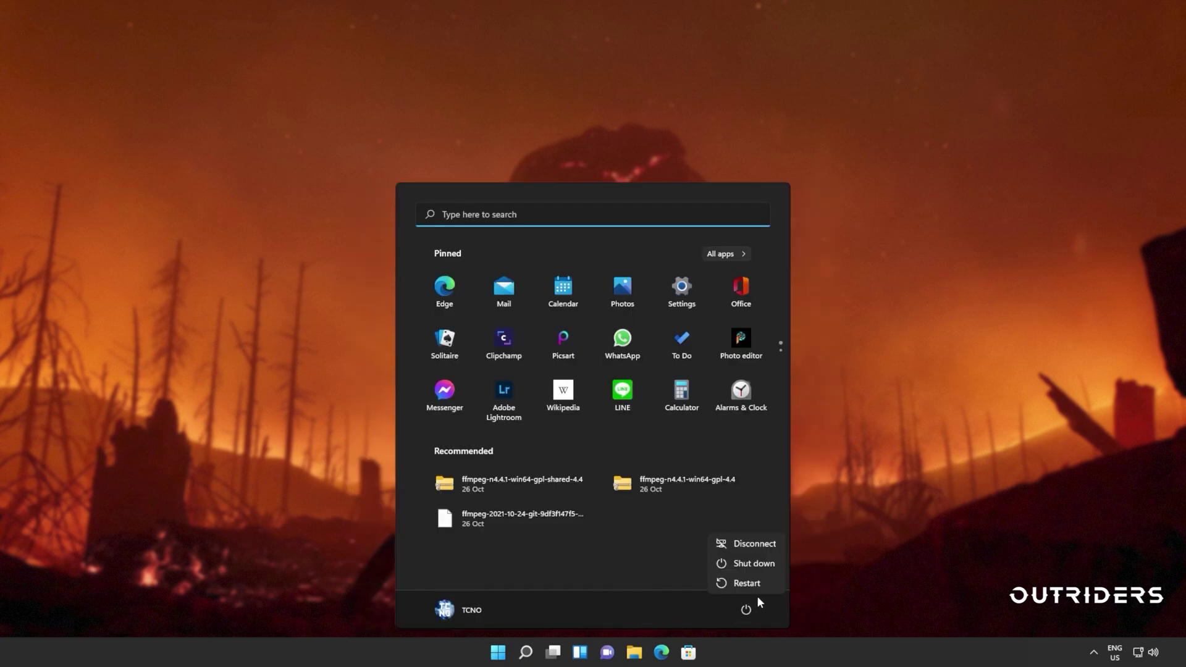
pyautogui.click(747, 583)
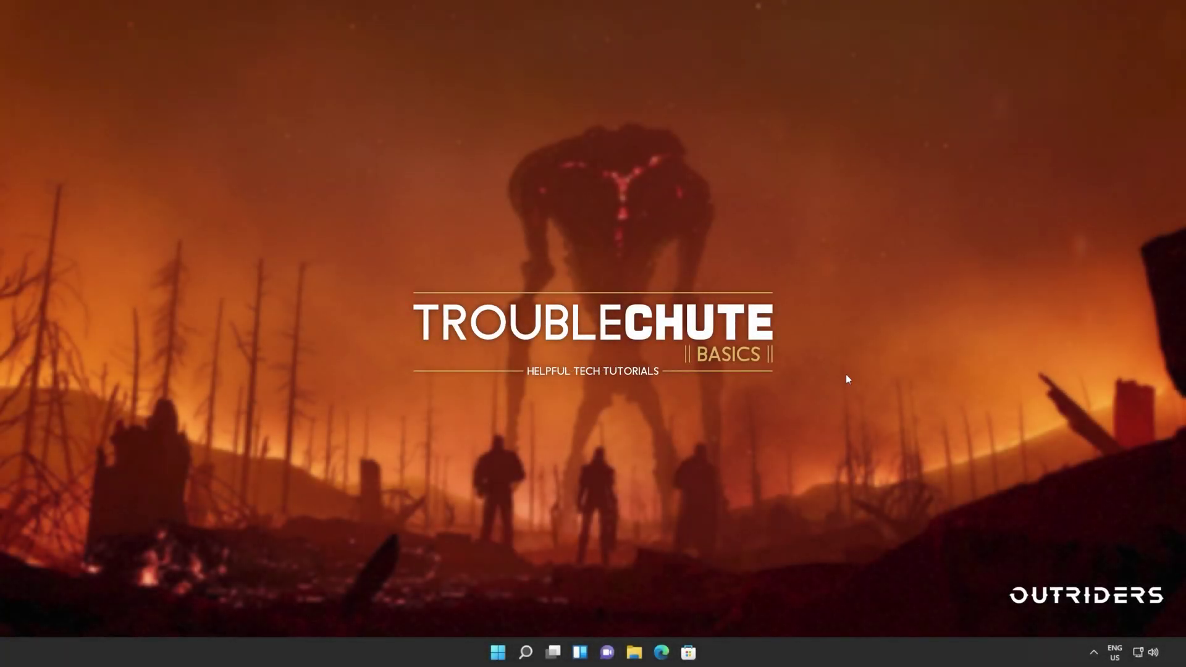
# - Open an administrator PowerShell and paste the Add-AppxPackage -Register command for the WindowsStore package
pyautogui.press('super')
pyautogui.write('powershell')
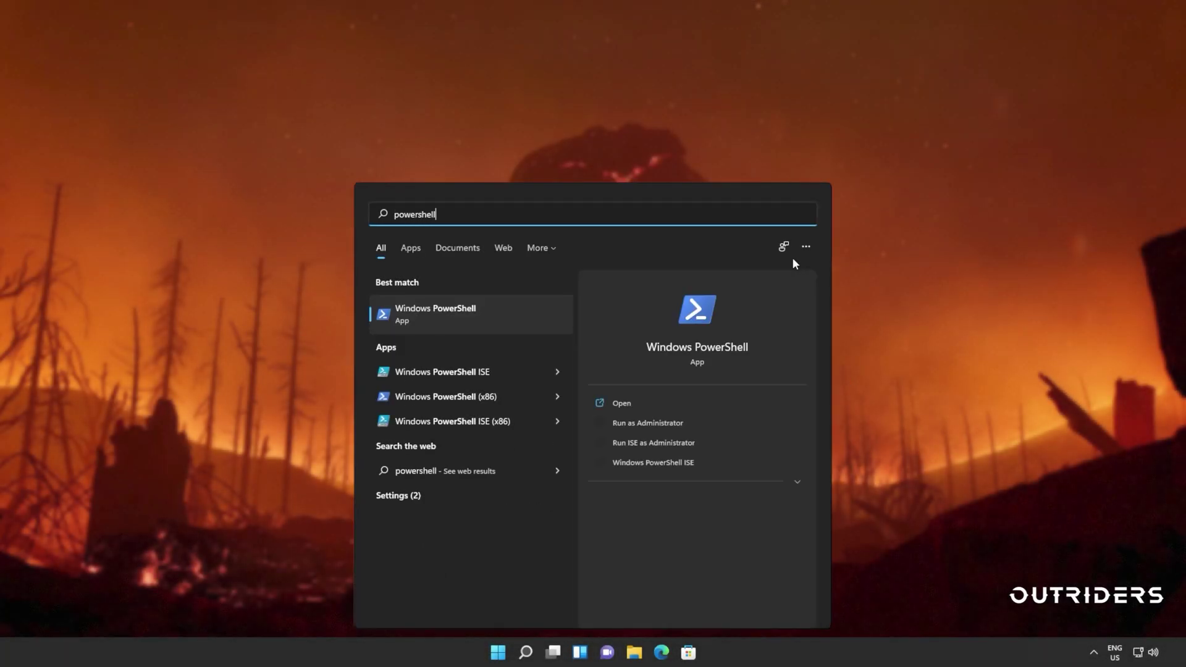
pyautogui.click(666, 422)
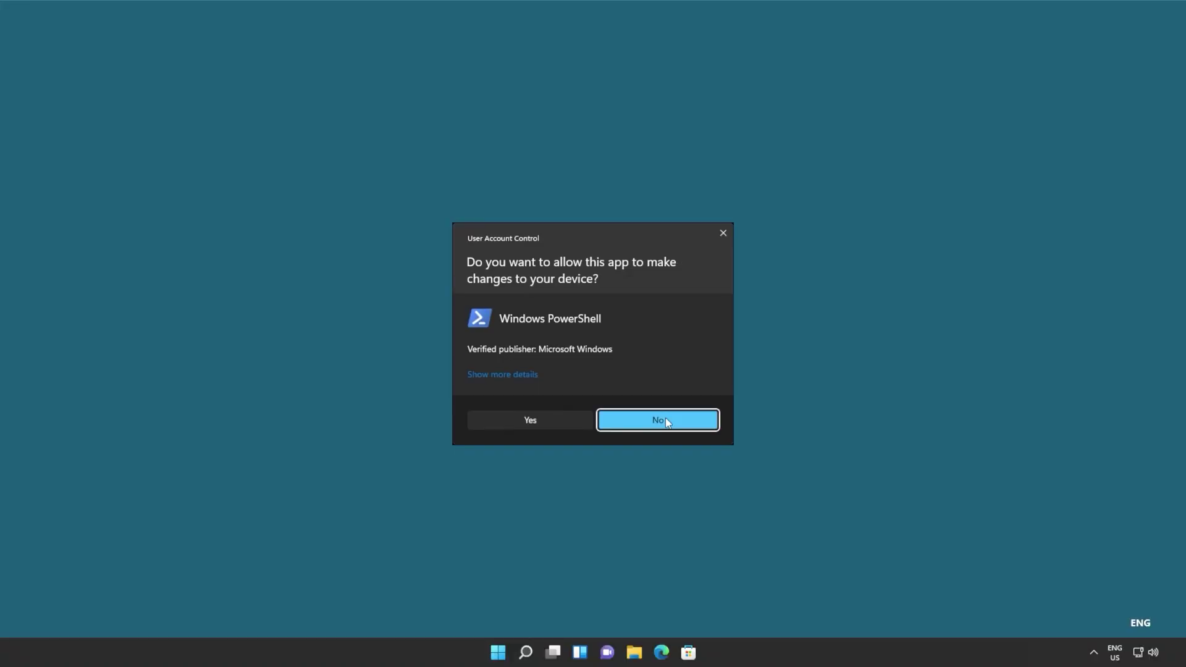
pyautogui.click(666, 418)
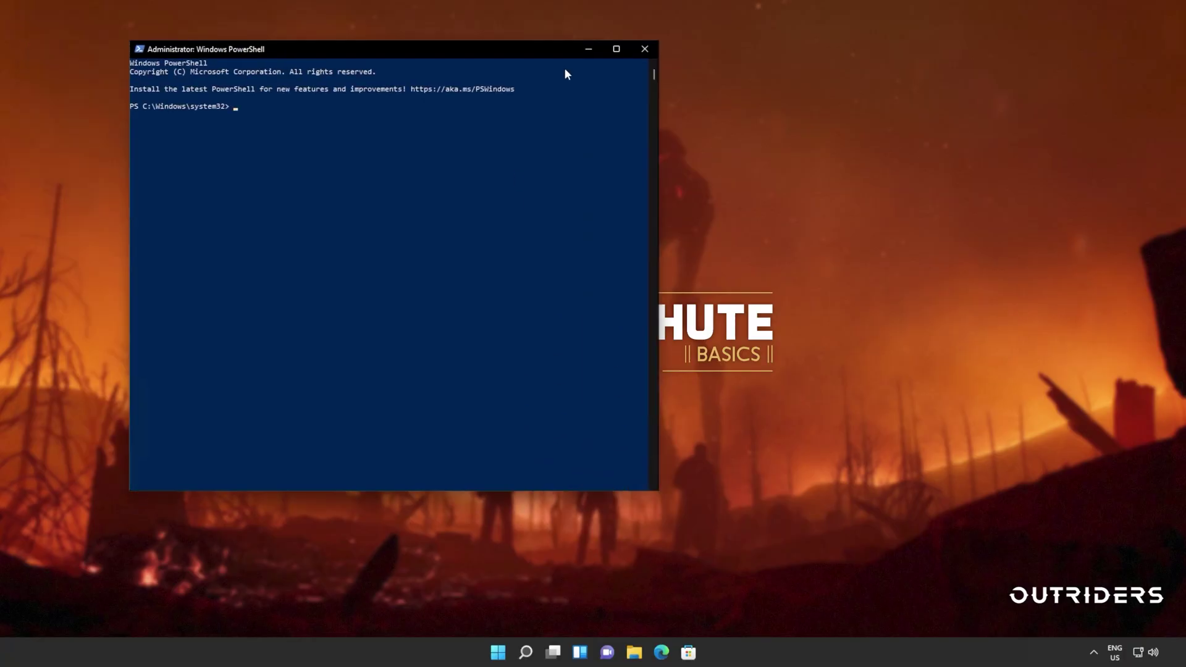
pyautogui.rightClick(728, 226)
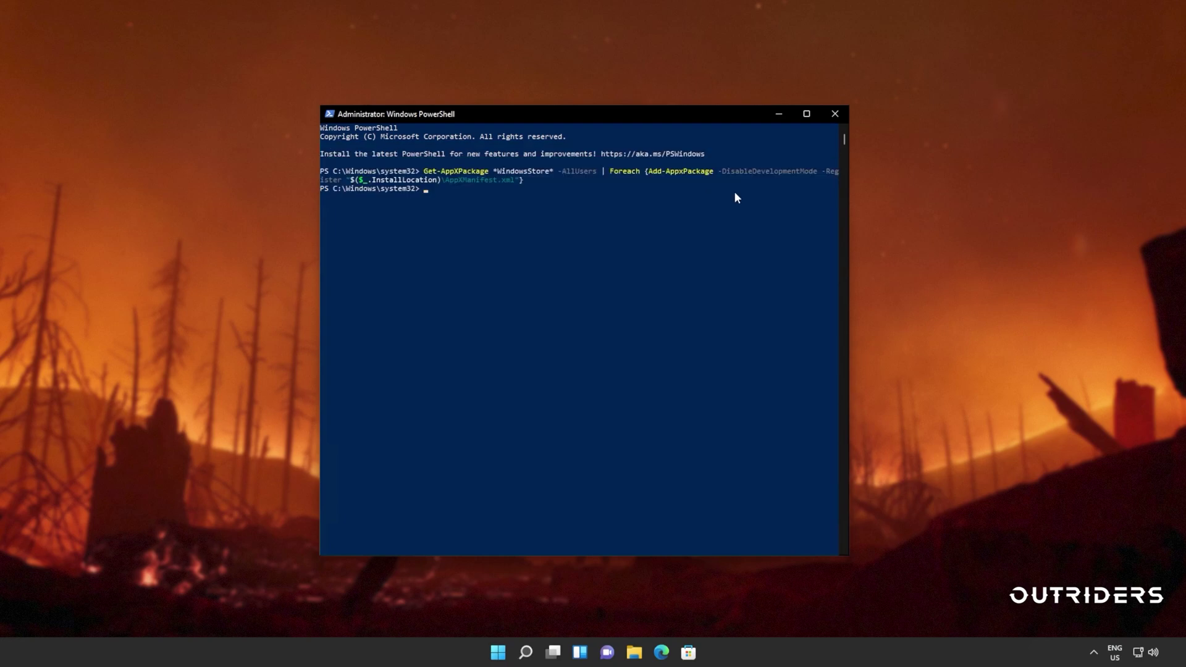
# - Close PowerShell, launch Microsoft Store from search, and sign out via the profile menu
pyautogui.click(834, 115)
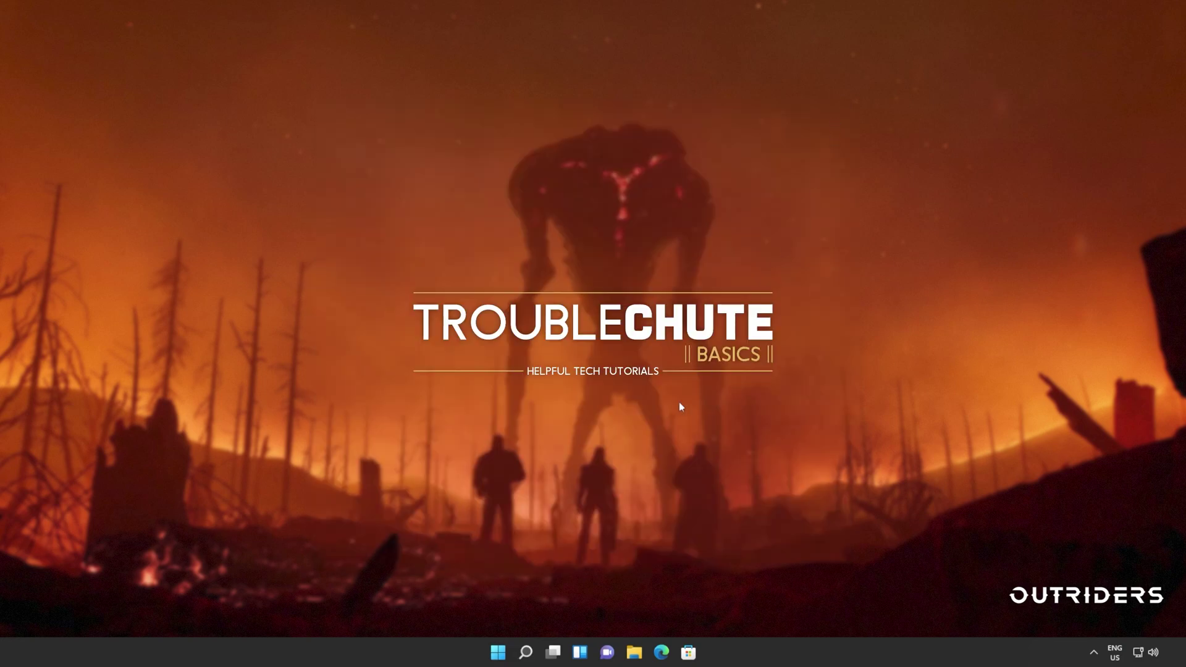
pyautogui.press('super')
pyautogui.write('store')
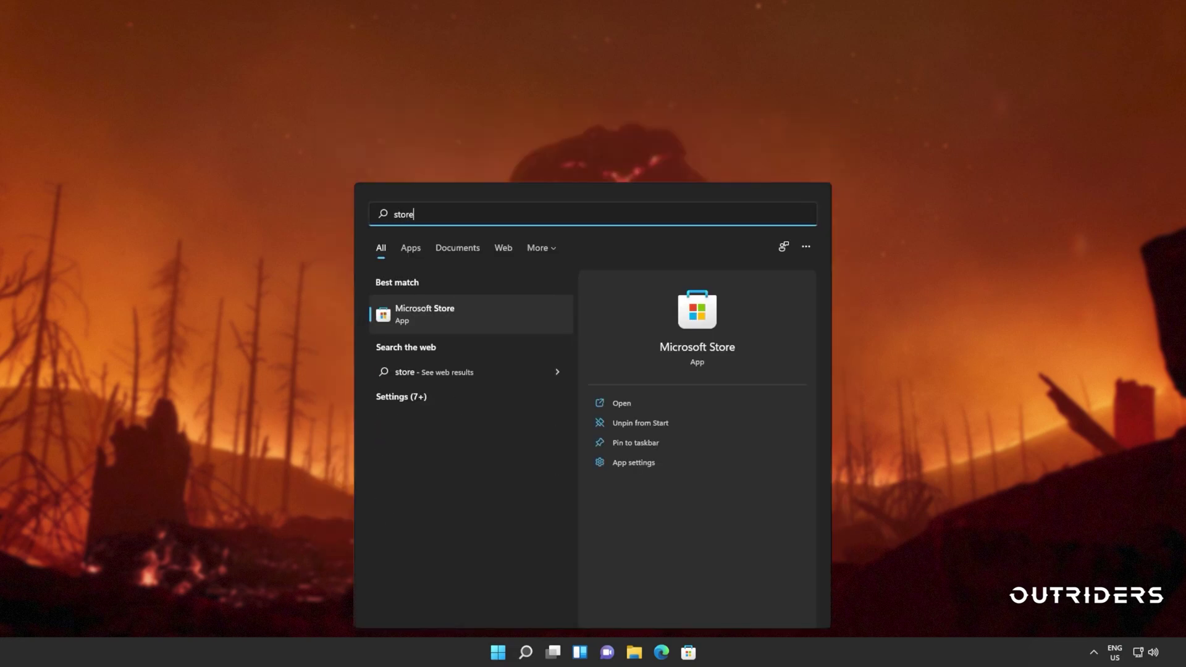
pyautogui.click(539, 325)
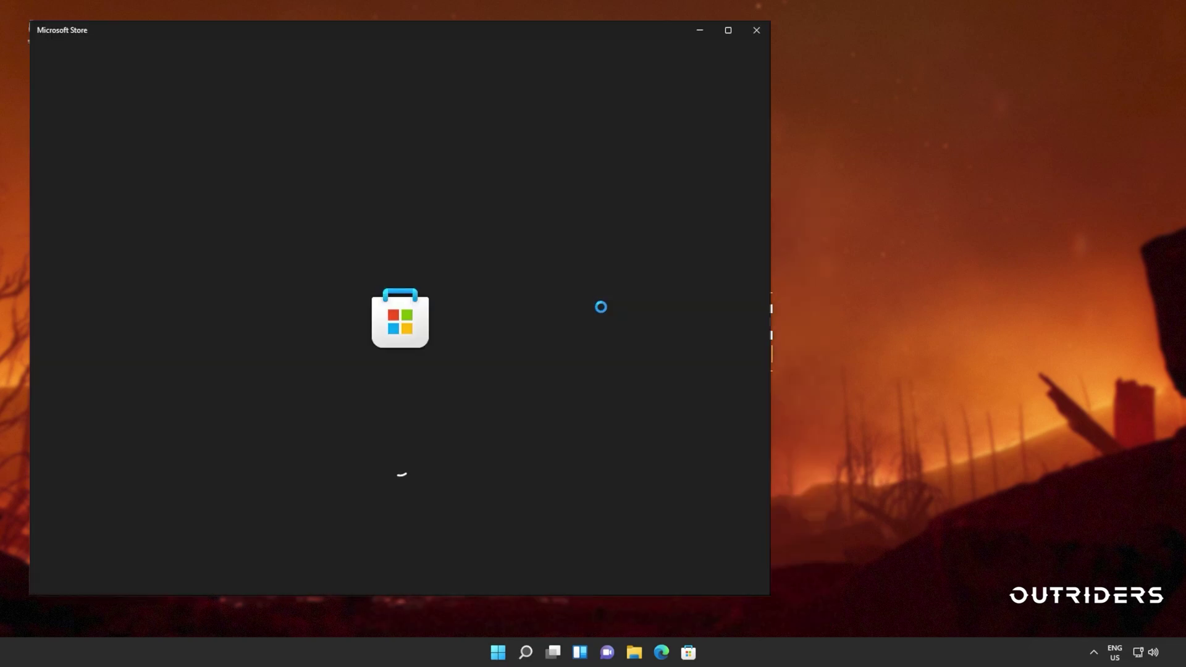
pyautogui.moveTo(560, 34); pyautogui.dragTo(748, 42)
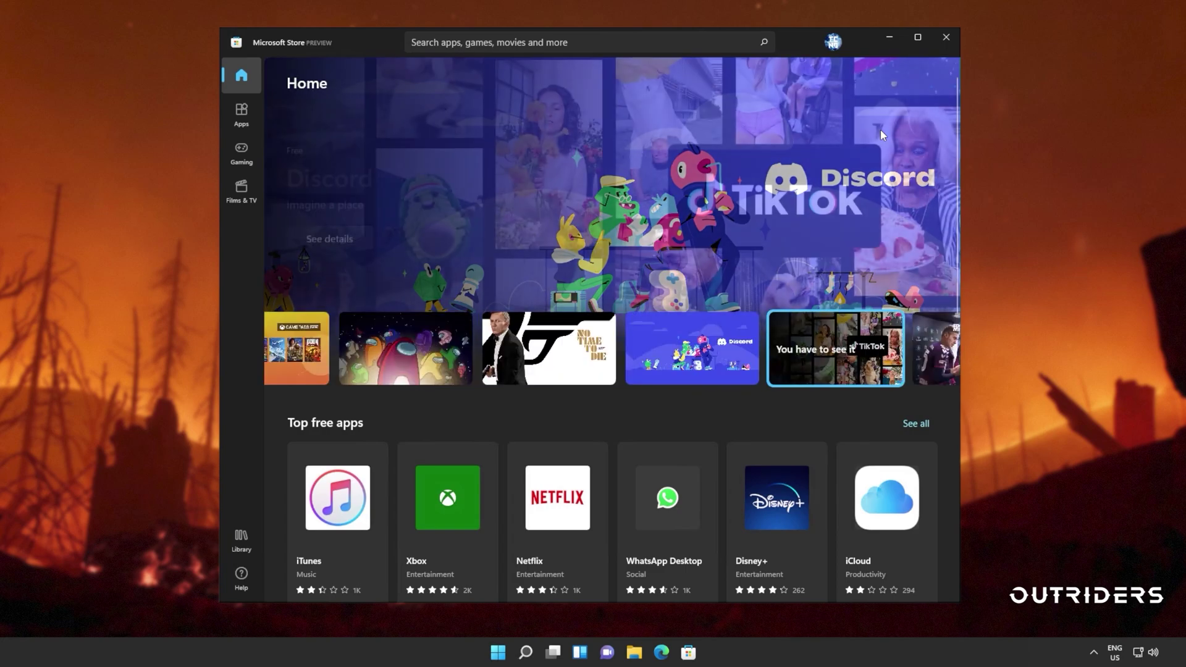
pyautogui.click(833, 41)
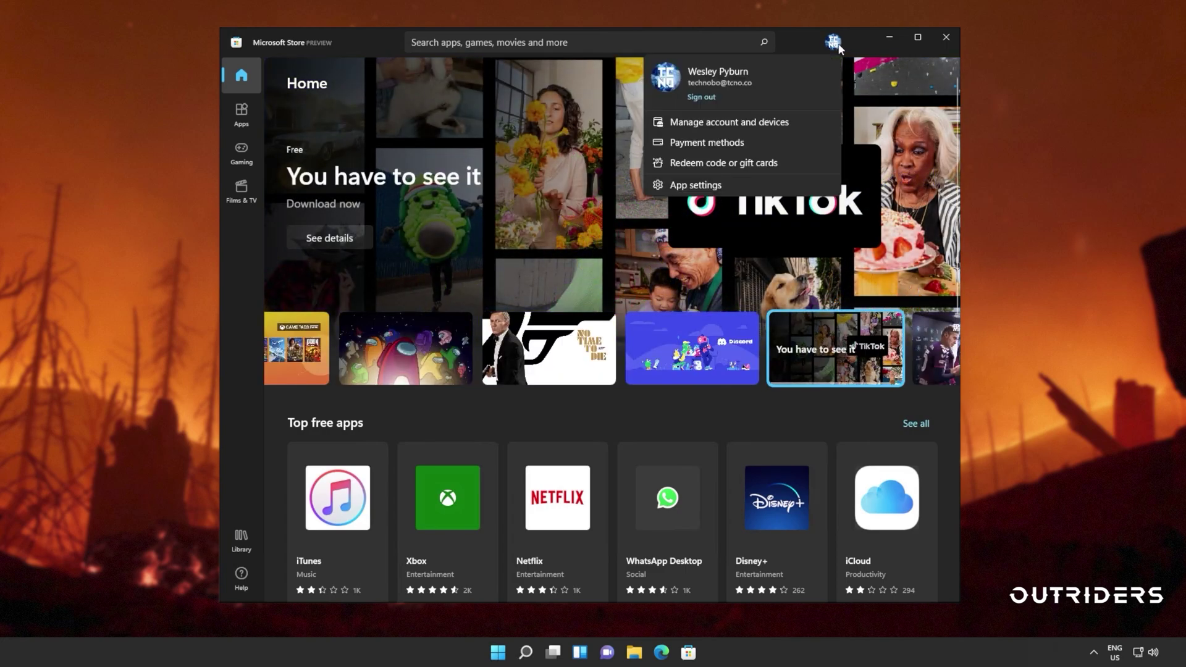
pyautogui.click(700, 98)
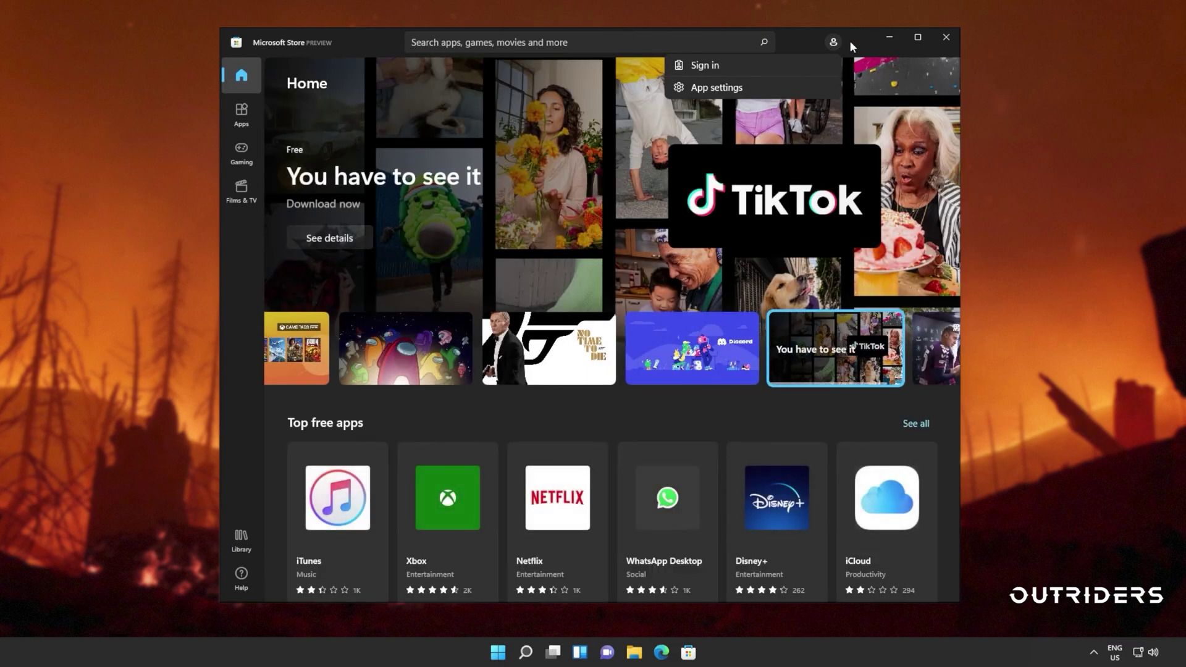
# - Sync the clock now on the Time & language > Date & time page, then close Settings
pyautogui.press('super')
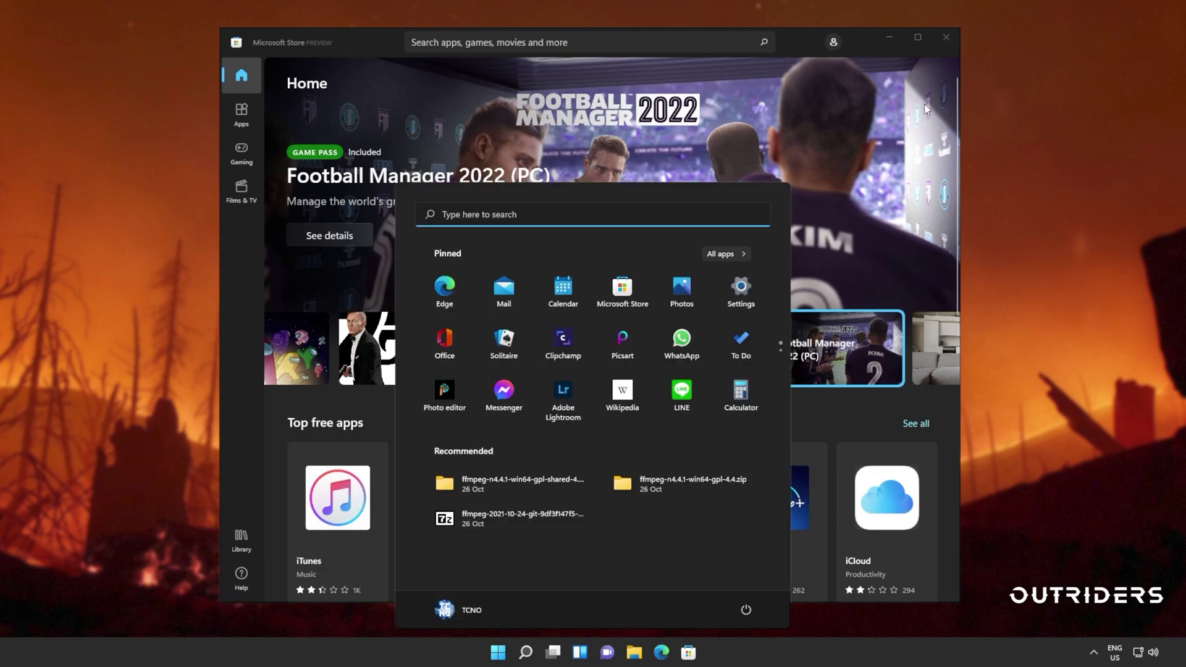
pyautogui.click(742, 291)
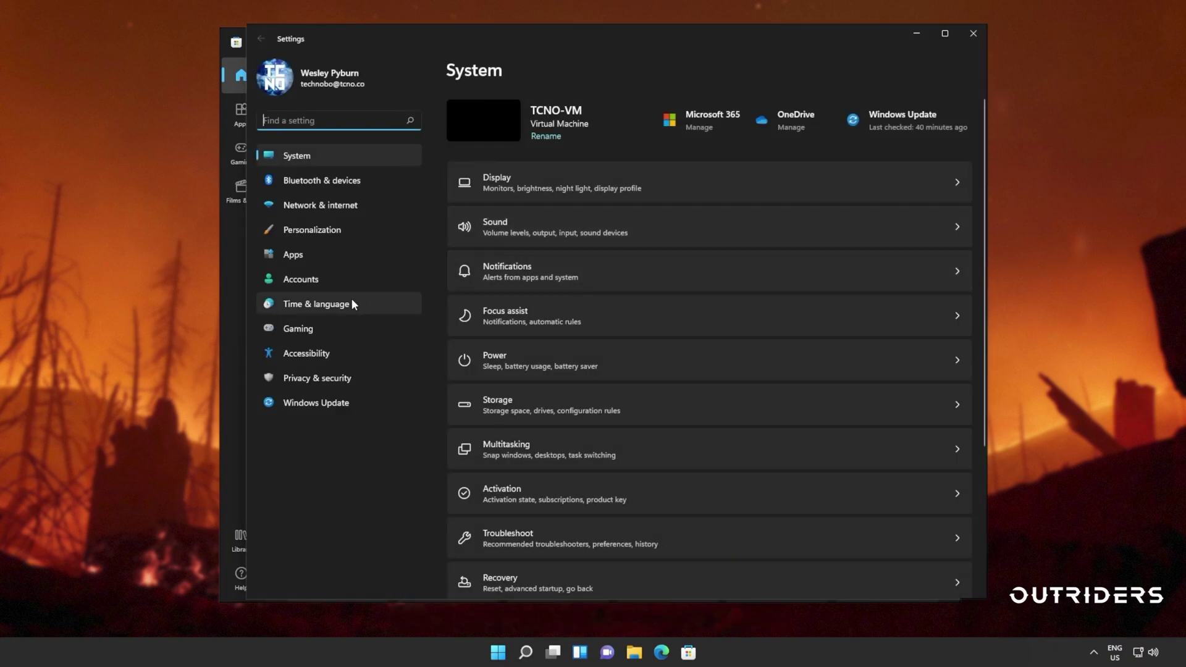
pyautogui.click(352, 303)
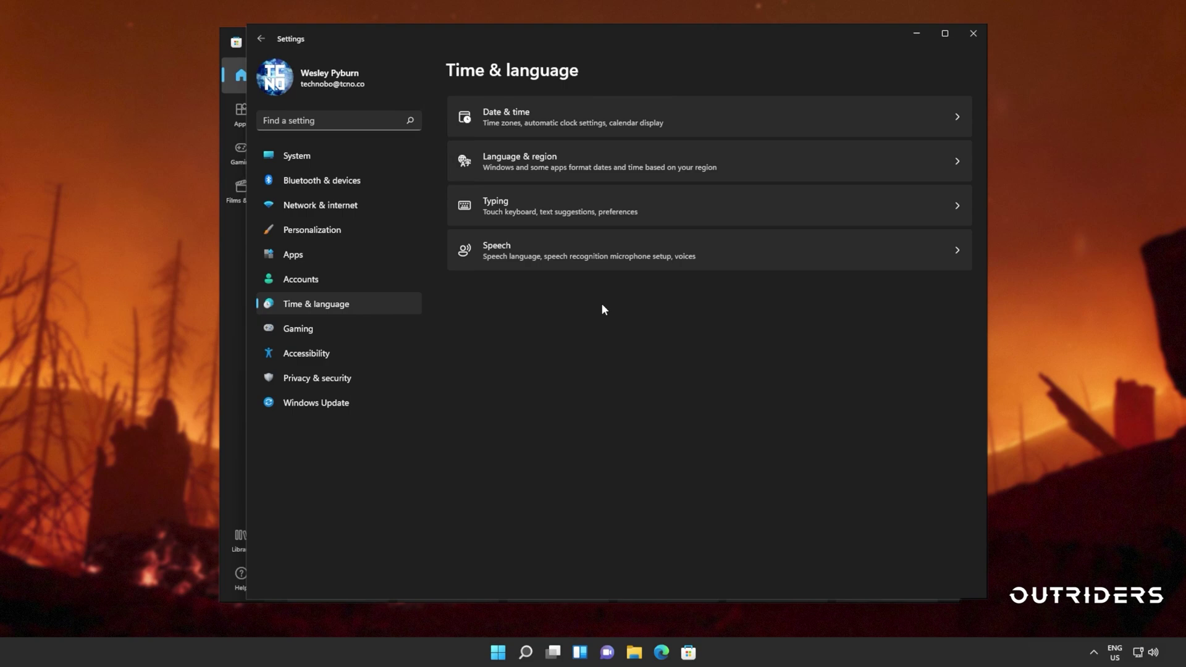
pyautogui.click(567, 109)
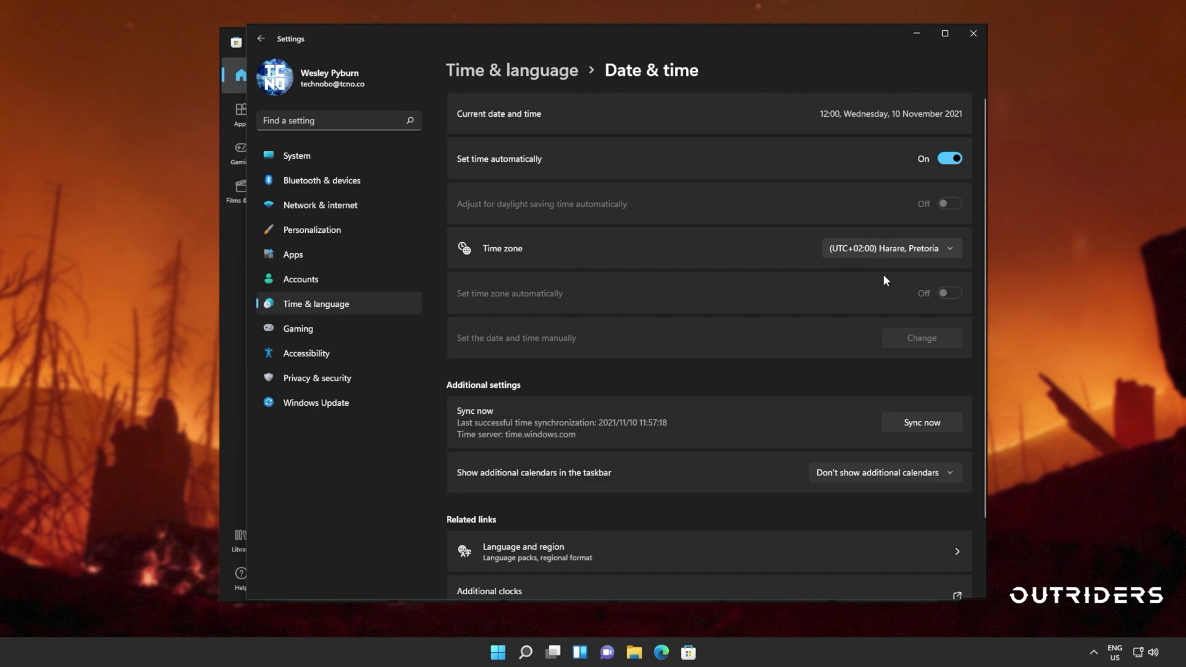
pyautogui.click(947, 425)
pyautogui.click(973, 33)
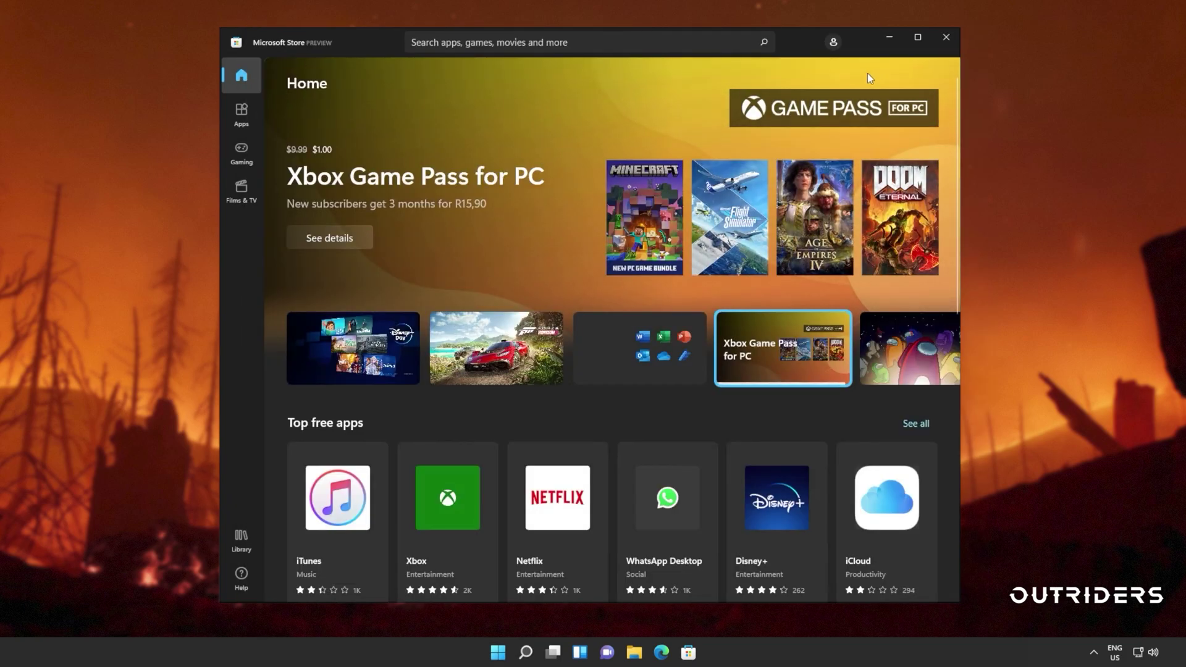
# - Sign back in to Microsoft Store from the profile menu, choosing the account
pyautogui.click(834, 42)
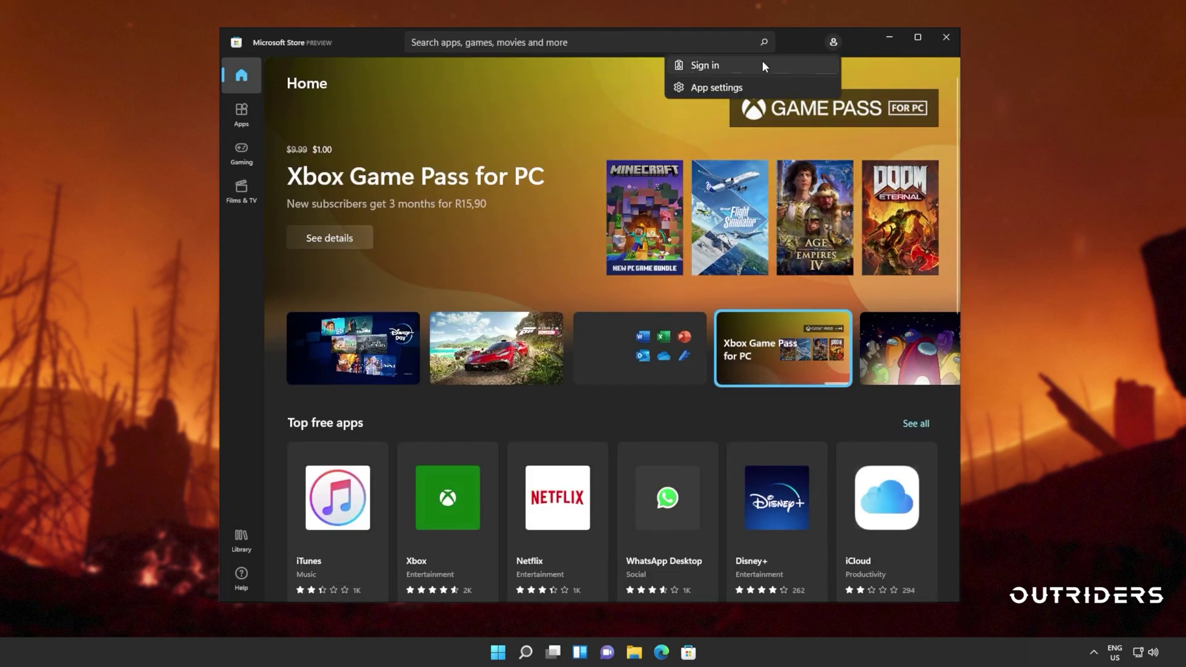
pyautogui.click(705, 65)
pyautogui.click(569, 276)
pyautogui.click(664, 439)
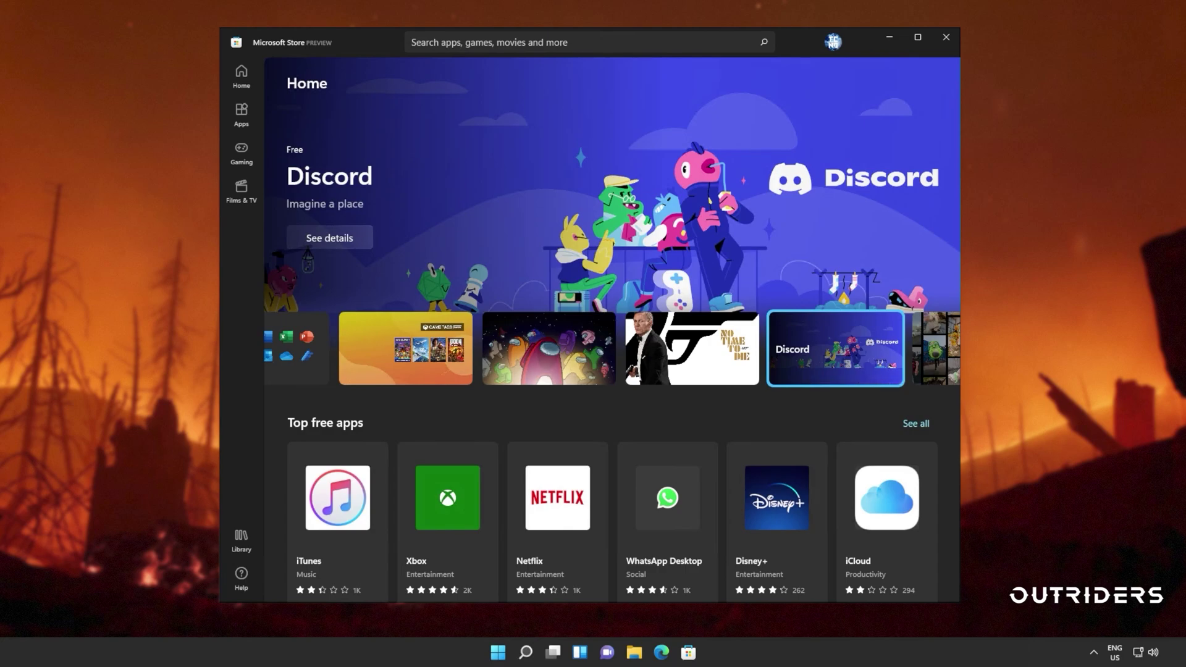
# - Open the Services console from Task Manager's services list and enlarge its window
pyautogui.hotkey('ctrl', 'shift', 'Escape')
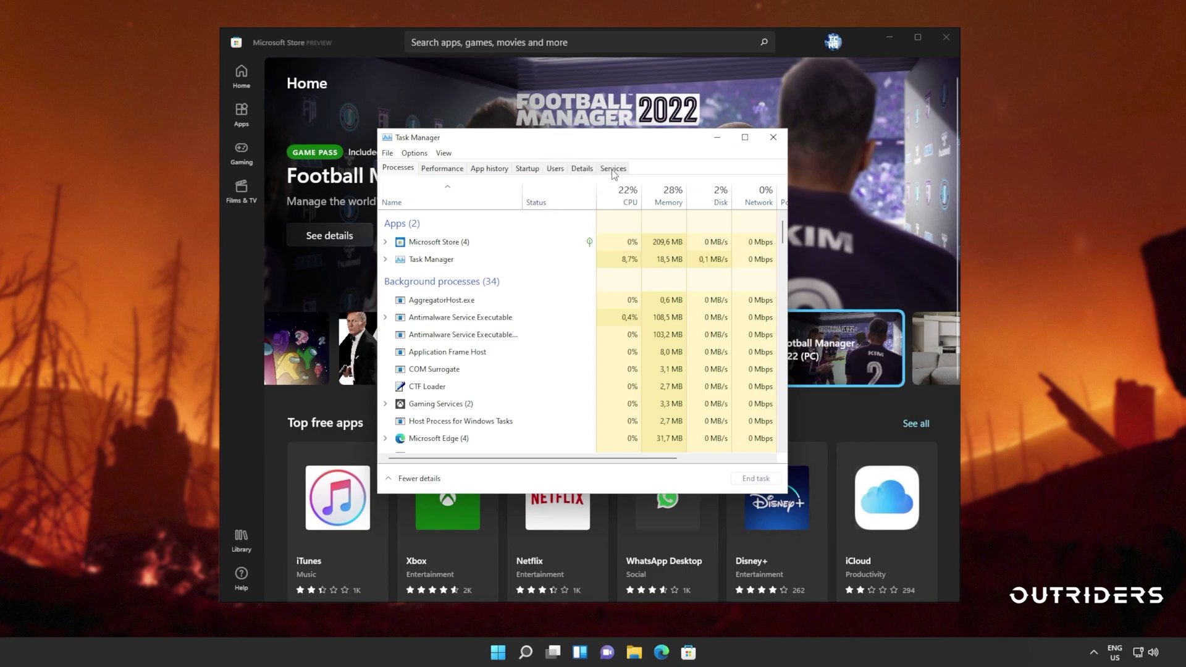
pyautogui.click(612, 168)
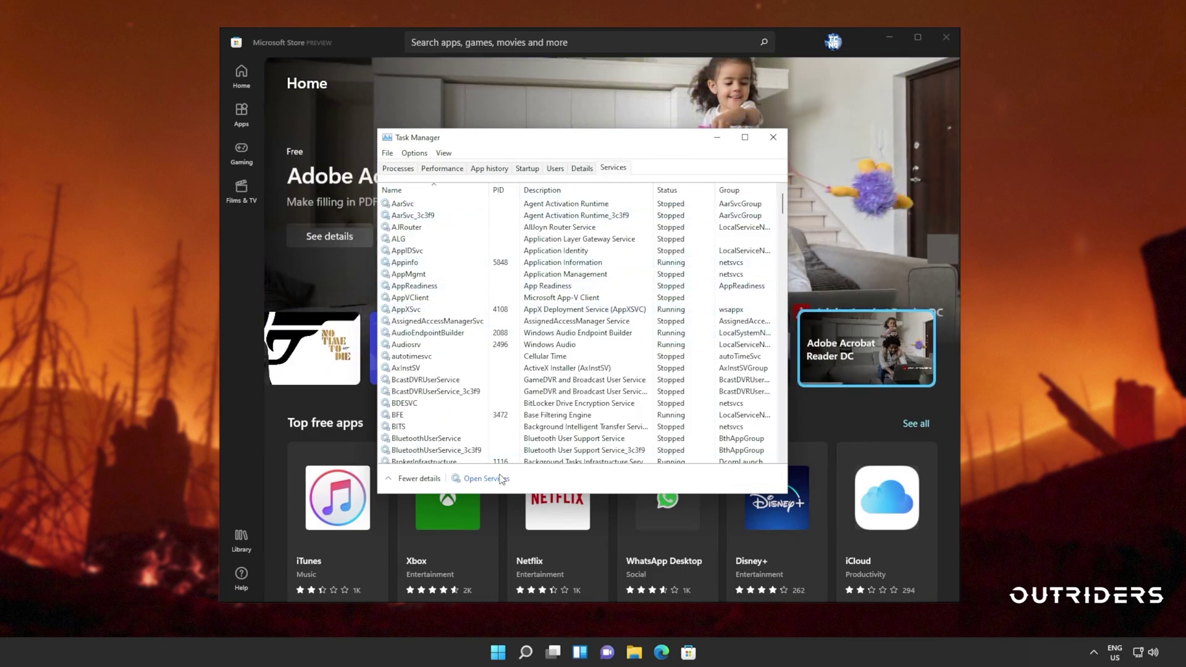
pyautogui.click(494, 480)
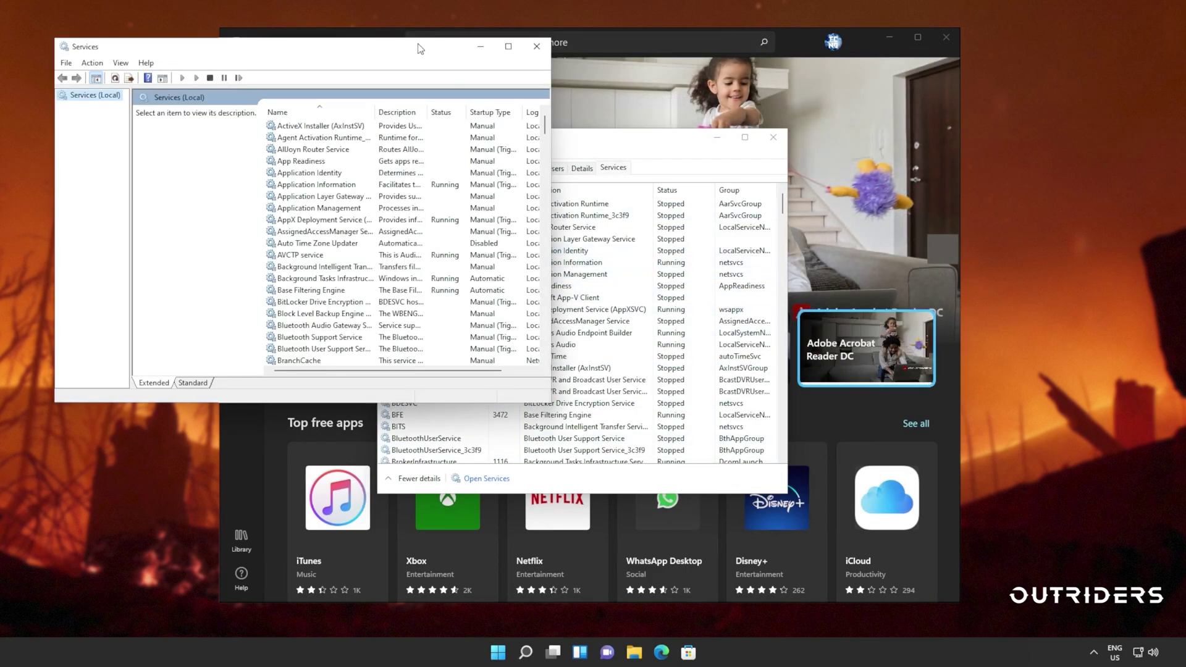
pyautogui.moveTo(420, 44); pyautogui.dragTo(566, 30)
pyautogui.moveTo(694, 386); pyautogui.dragTo(971, 612)
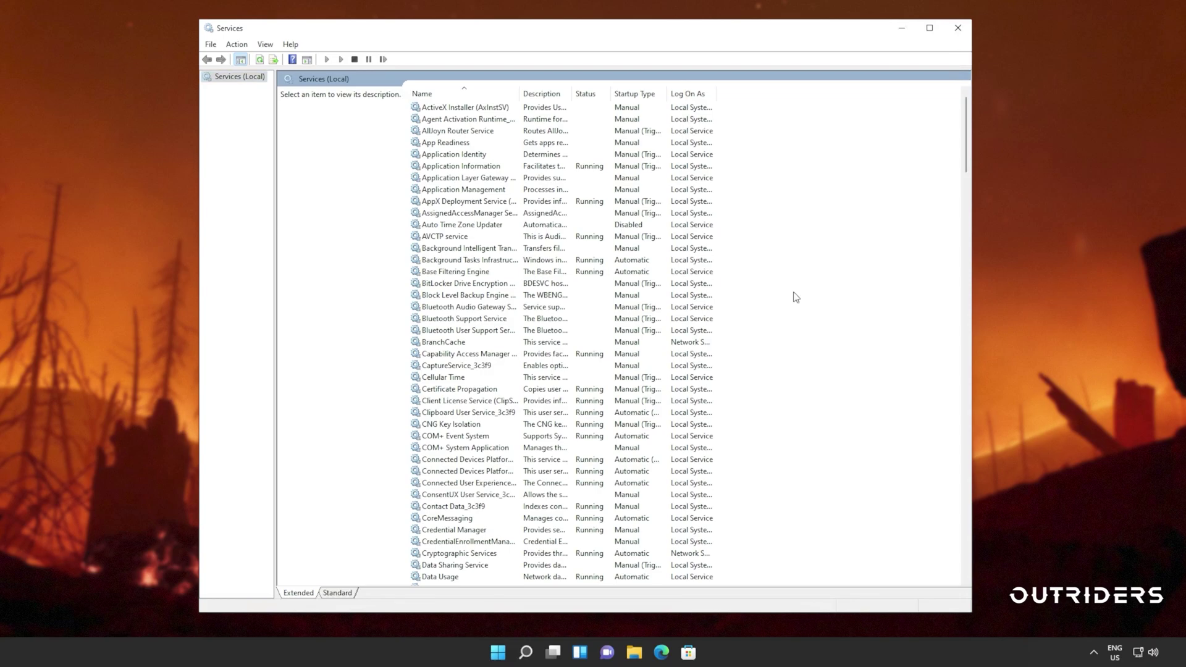
pyautogui.scroll(-20, 791, 297)
pyautogui.scroll(-4, 469, 370)
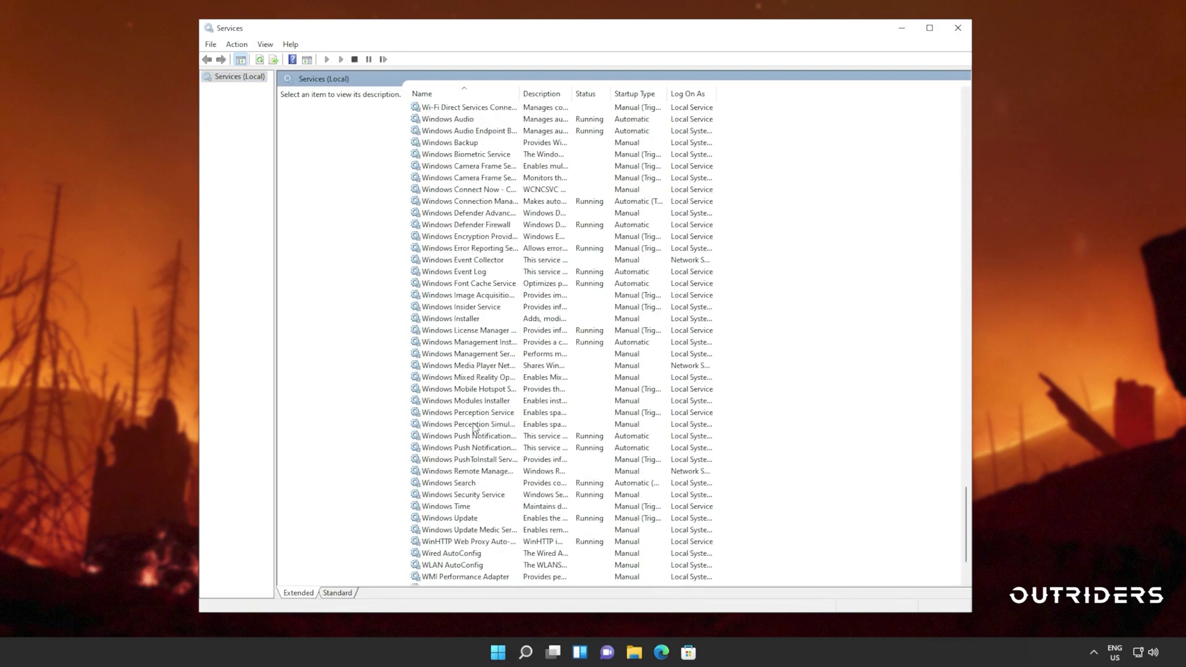
# - Start the Windows Update service and set its startup type to Automatic
pyautogui.click(464, 519)
pyautogui.rightClick(534, 518)
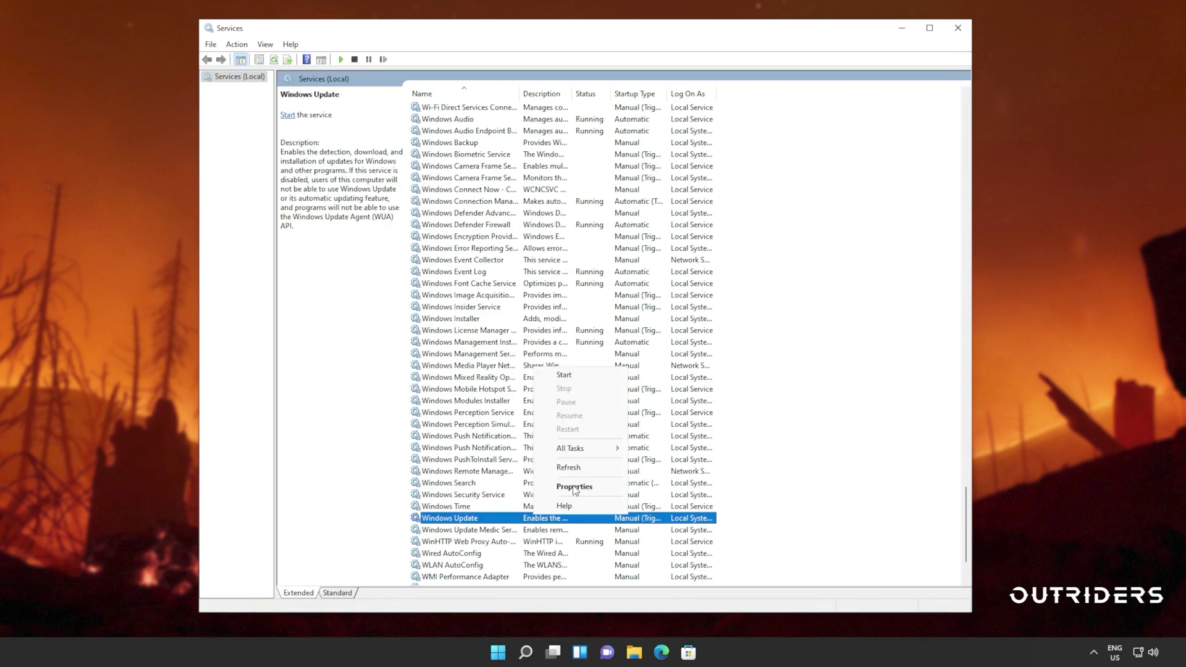
pyautogui.click(569, 375)
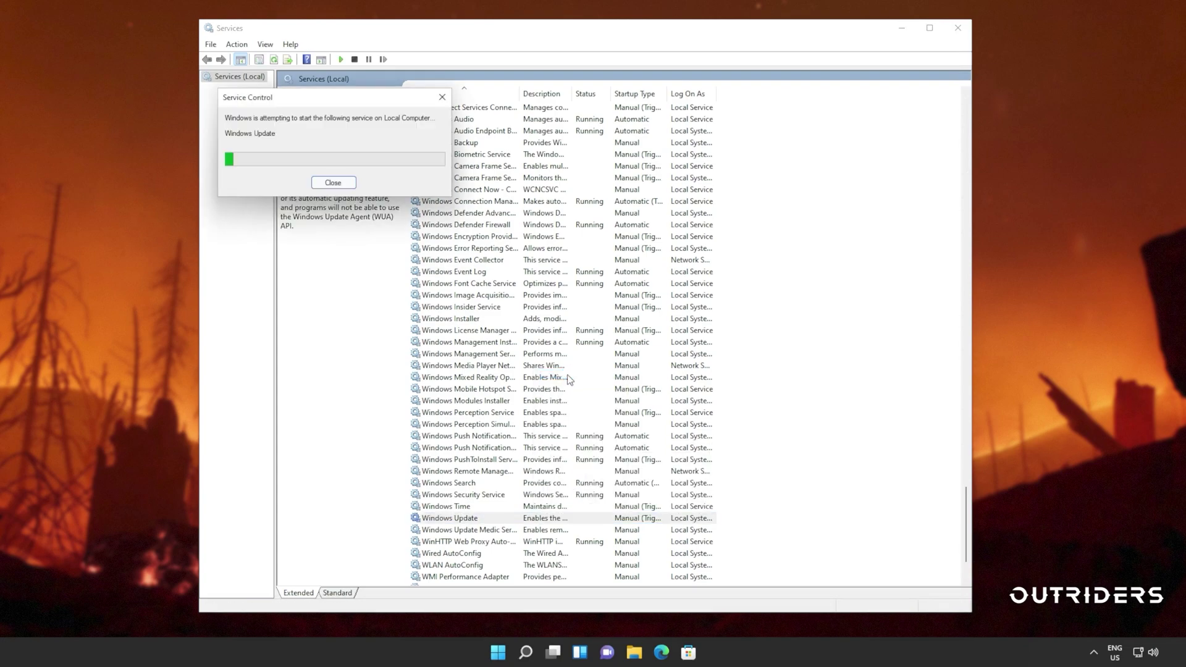
pyautogui.rightClick(520, 522)
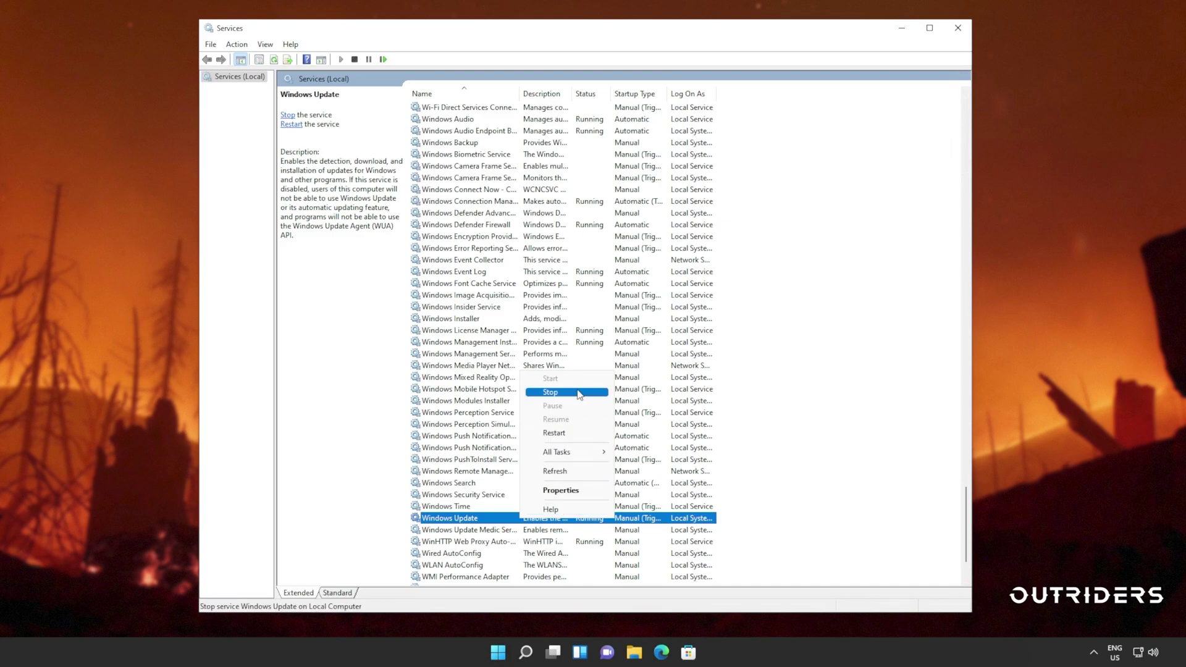
pyautogui.click(568, 519)
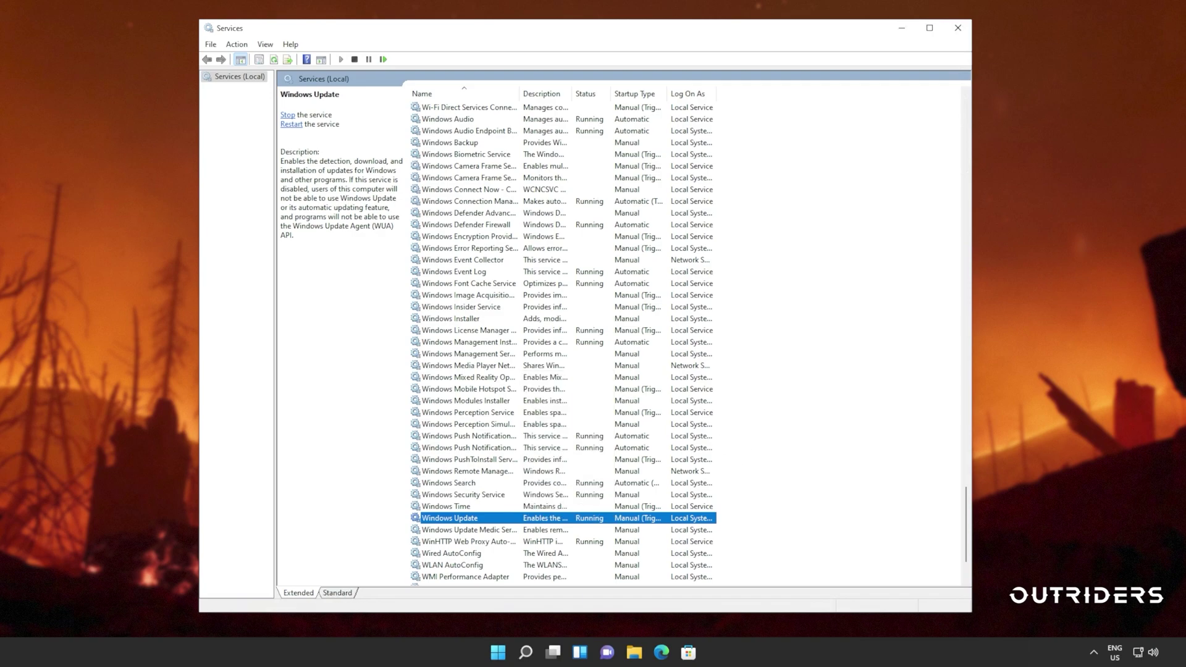
pyautogui.rightClick(568, 519)
pyautogui.click(599, 494)
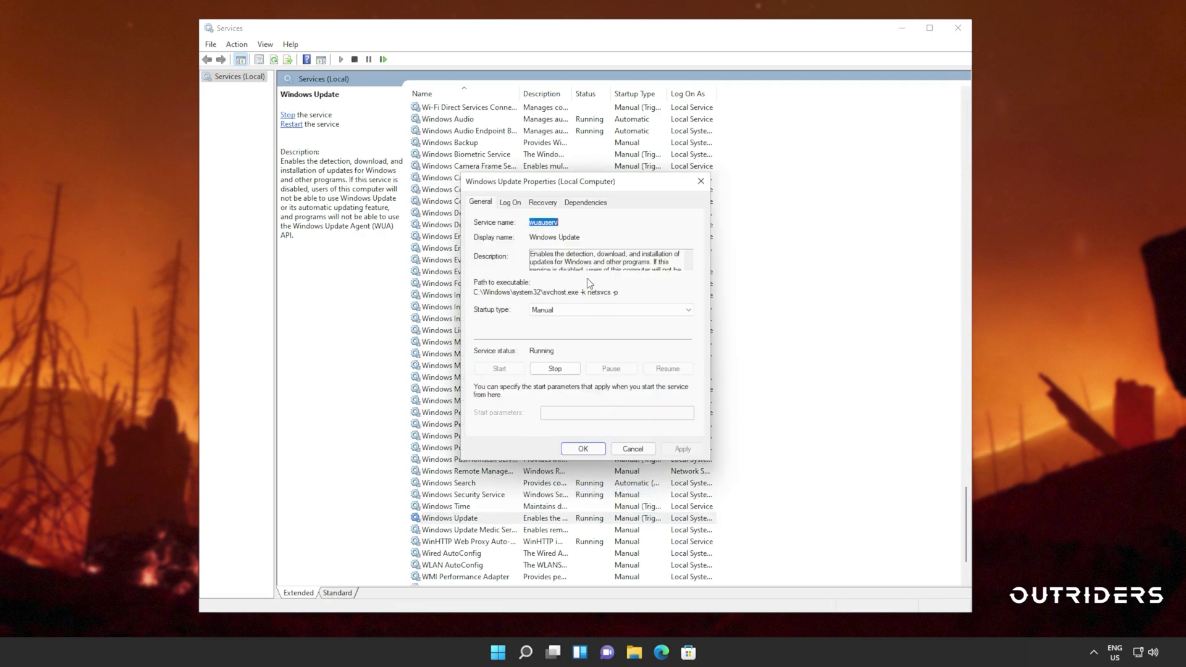
pyautogui.click(559, 310)
pyautogui.click(560, 329)
pyautogui.click(584, 449)
# - Restart Microsoft Store Install Service and set its startup type to Automatic
pyautogui.click(585, 366)
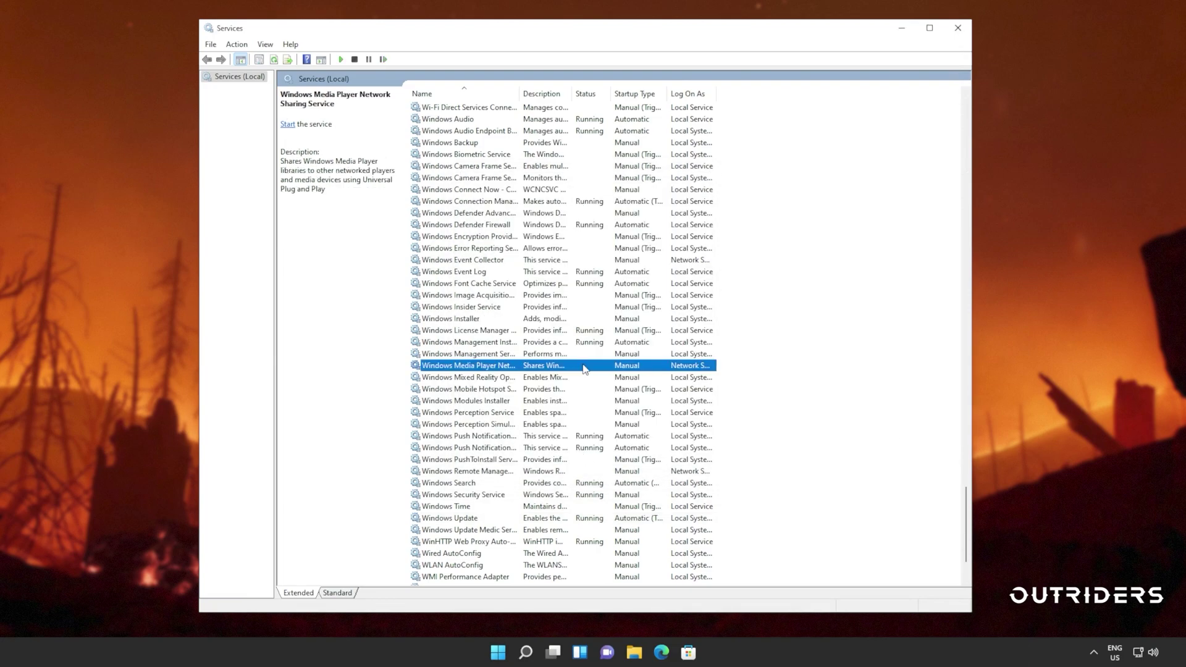
pyautogui.press('m')
pyautogui.press('i')
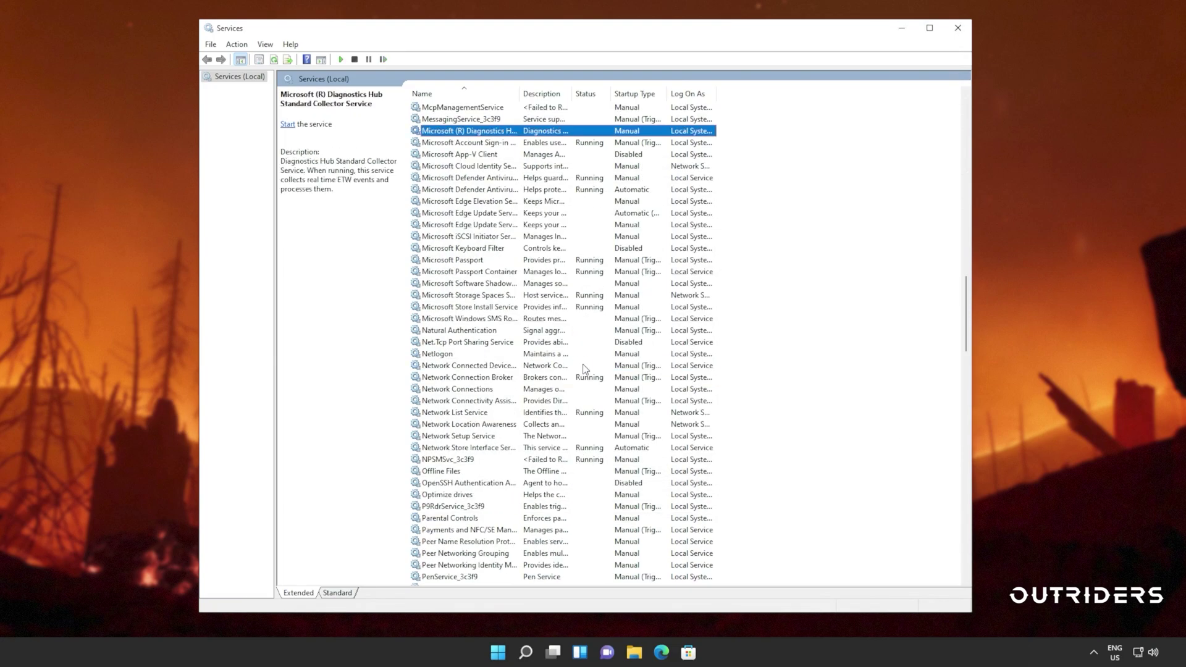
pyautogui.click(525, 309)
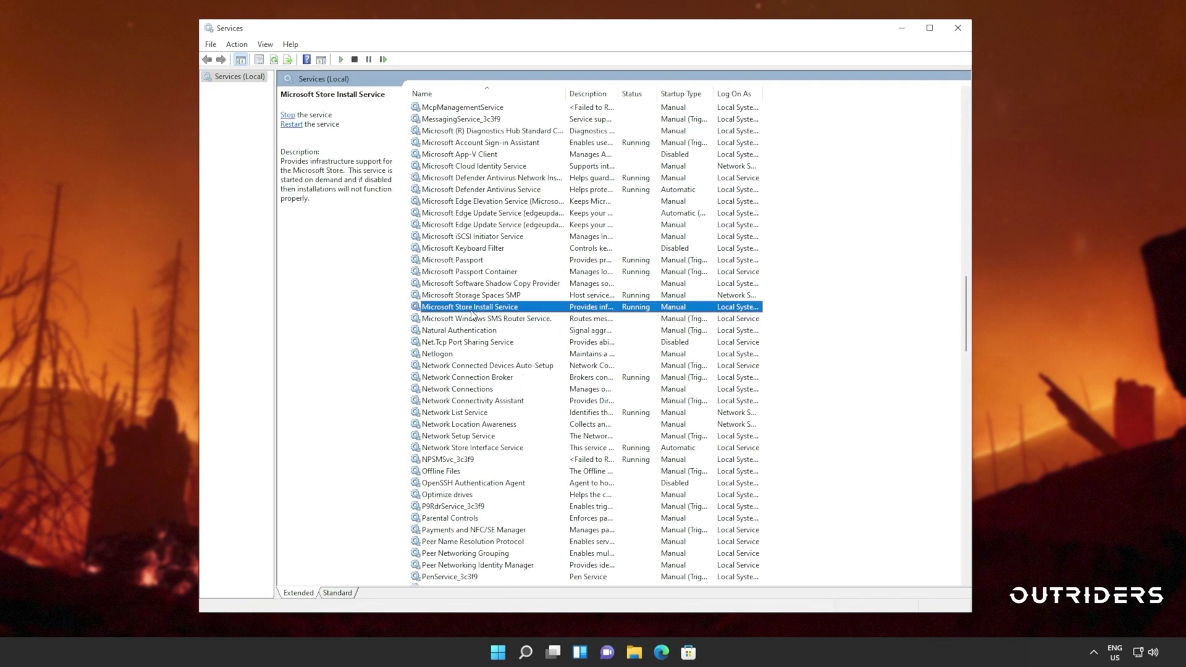
pyautogui.rightClick(510, 311)
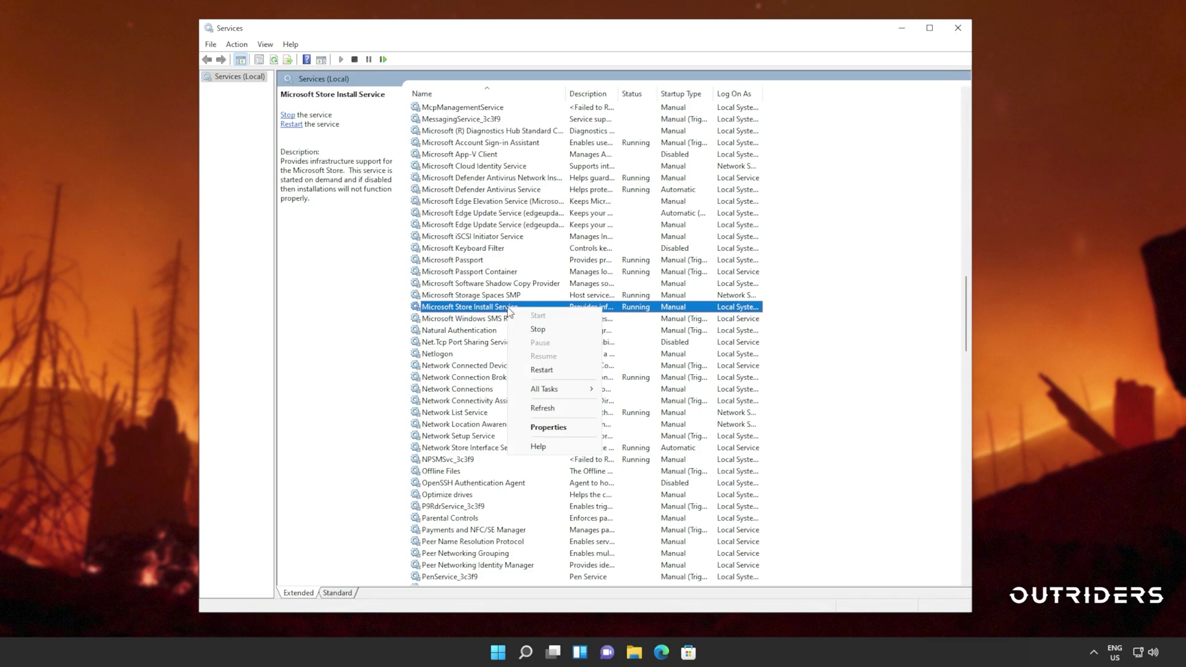
pyautogui.click(572, 370)
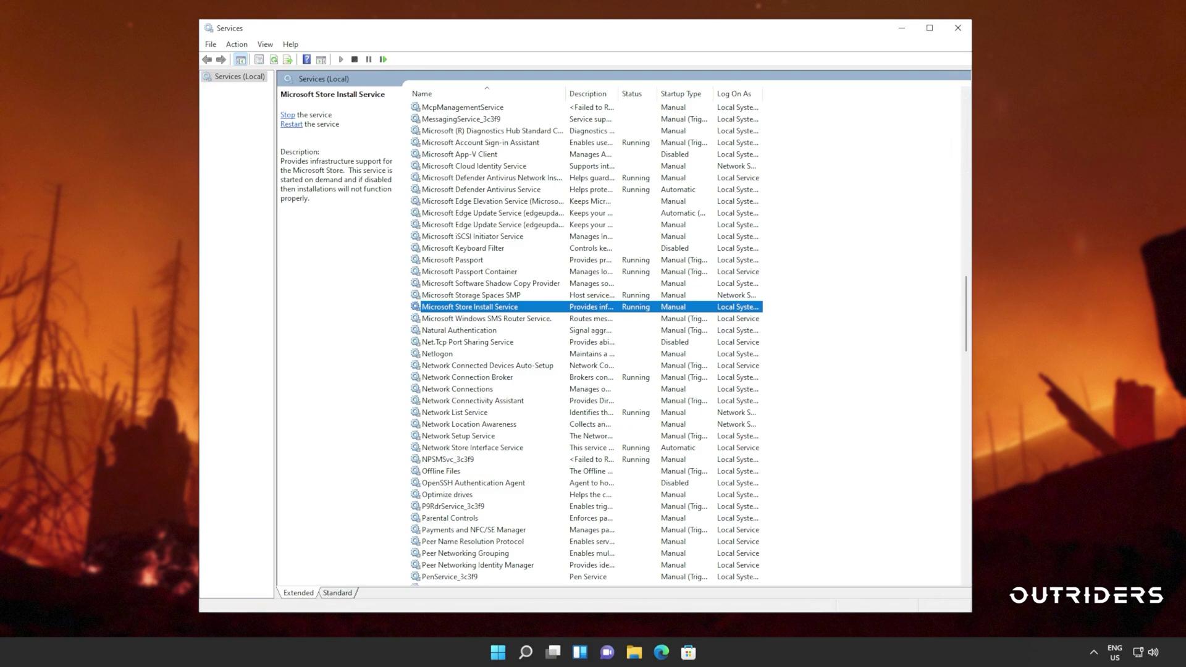
pyautogui.rightClick(624, 306)
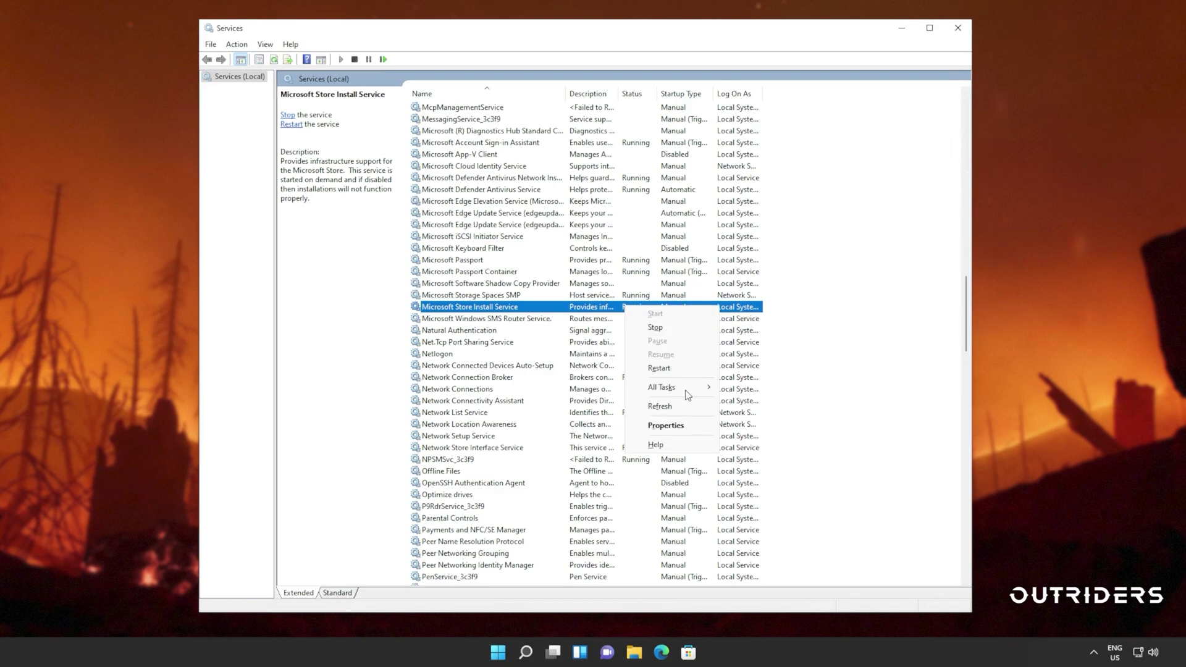
pyautogui.click(678, 429)
pyautogui.click(593, 310)
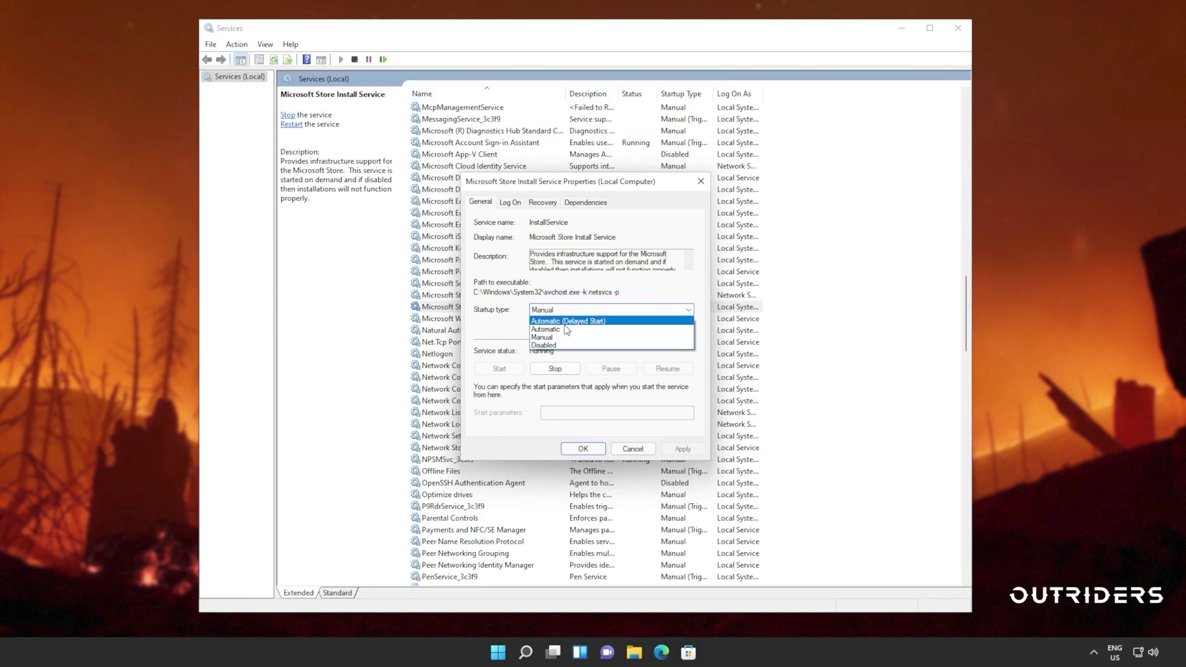
pyautogui.click(575, 329)
pyautogui.click(583, 448)
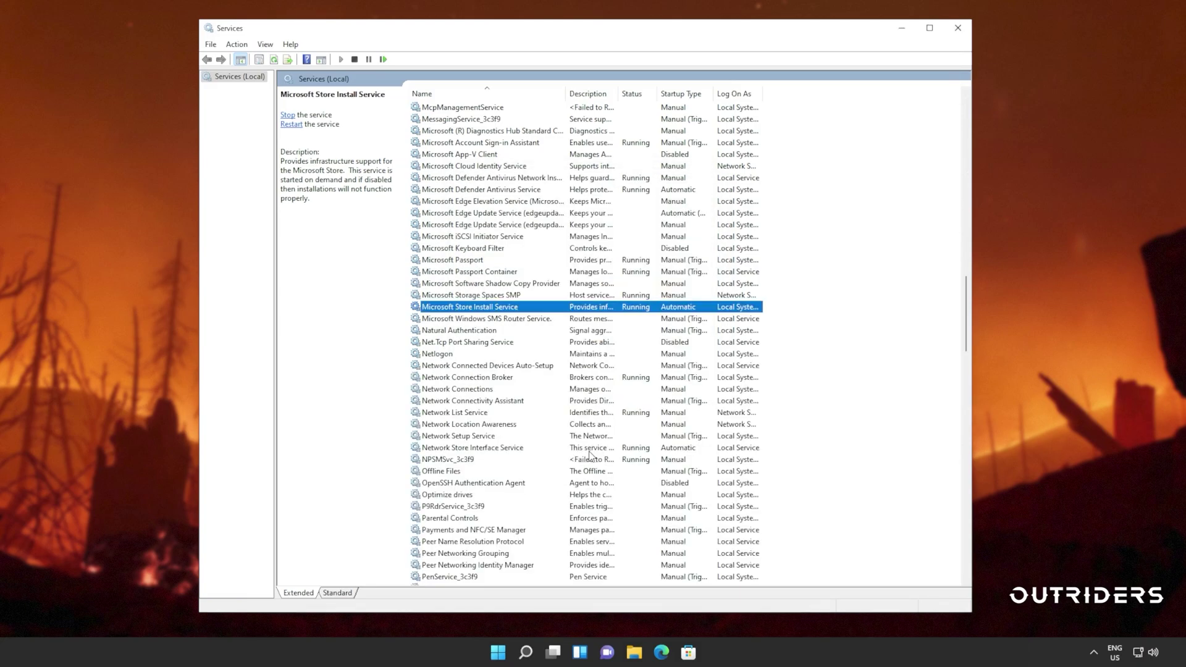
pyautogui.press('b')
pyautogui.scroll(-20, 595, 275)
# - Start Background Intelligent Transfer Service, set its startup type to Automatic, and close Services
pyautogui.scroll(20, 595, 275)
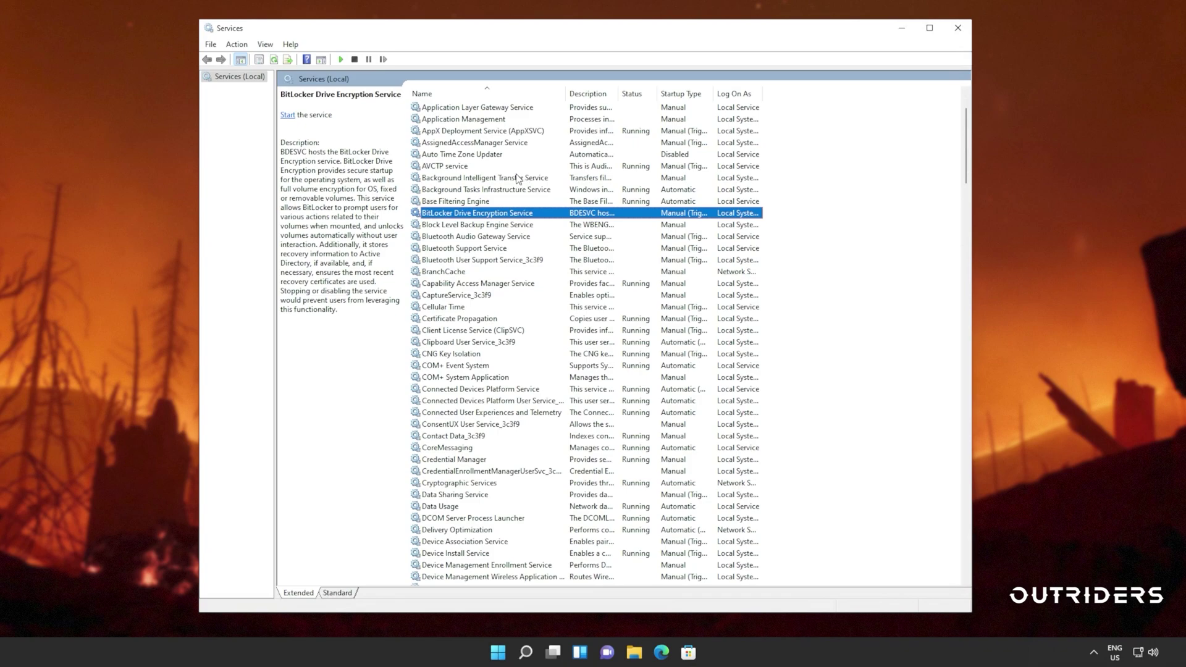
pyautogui.click(520, 178)
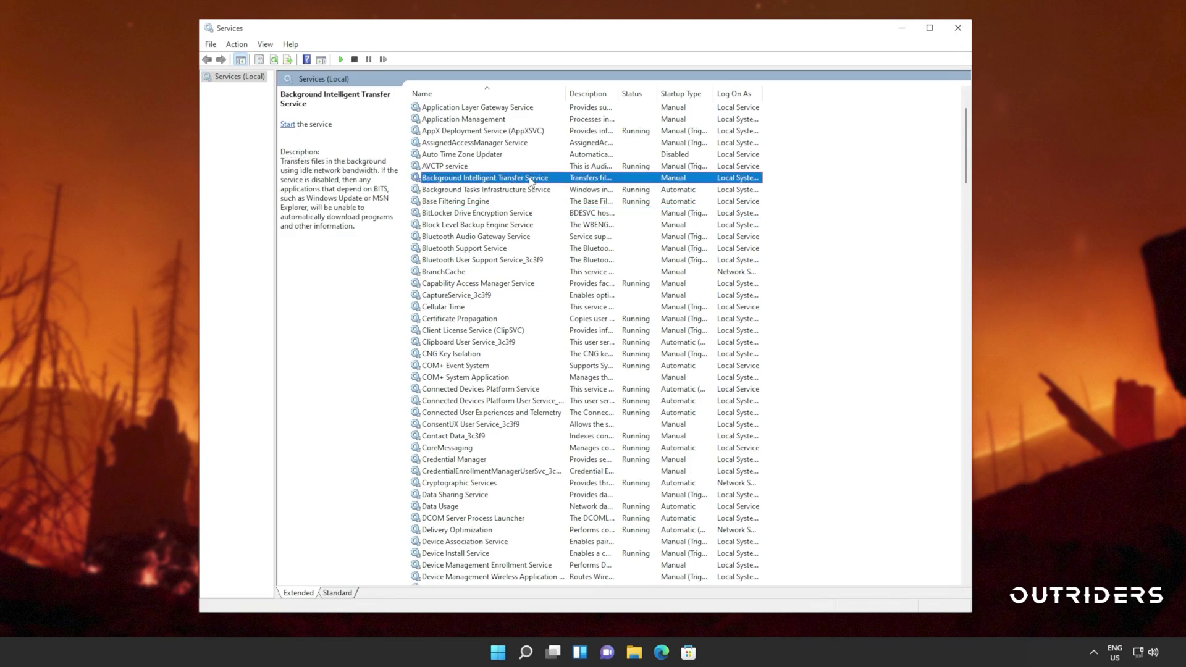
pyautogui.rightClick(530, 181)
pyautogui.click(559, 185)
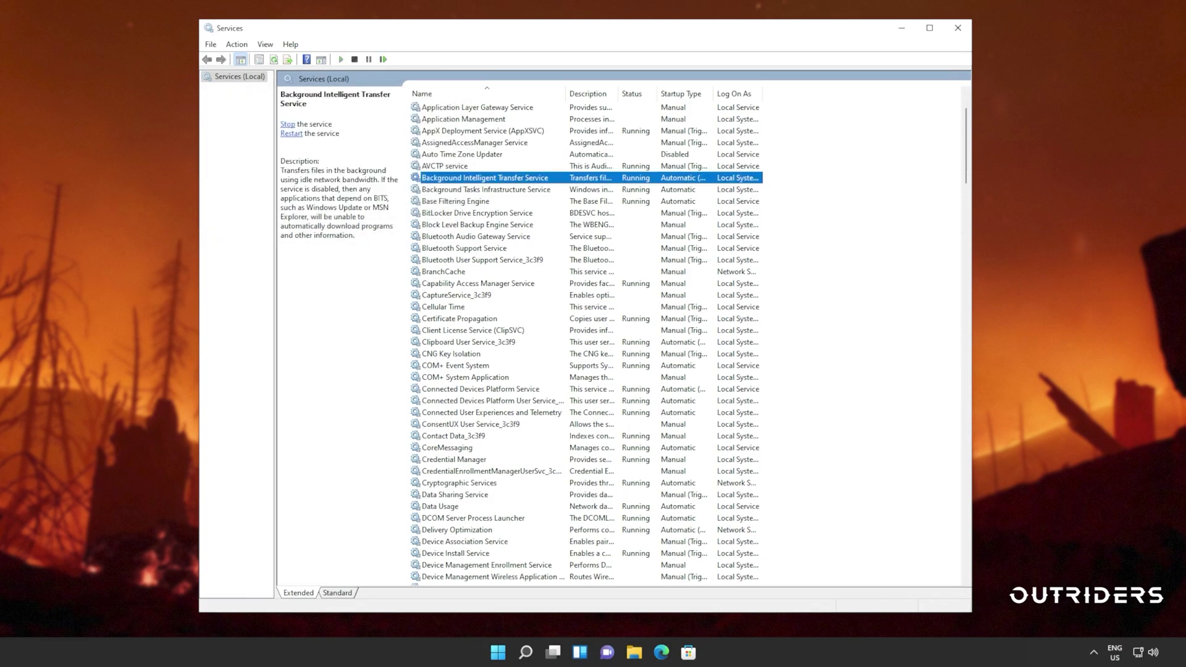
pyautogui.rightClick(603, 176)
pyautogui.click(615, 294)
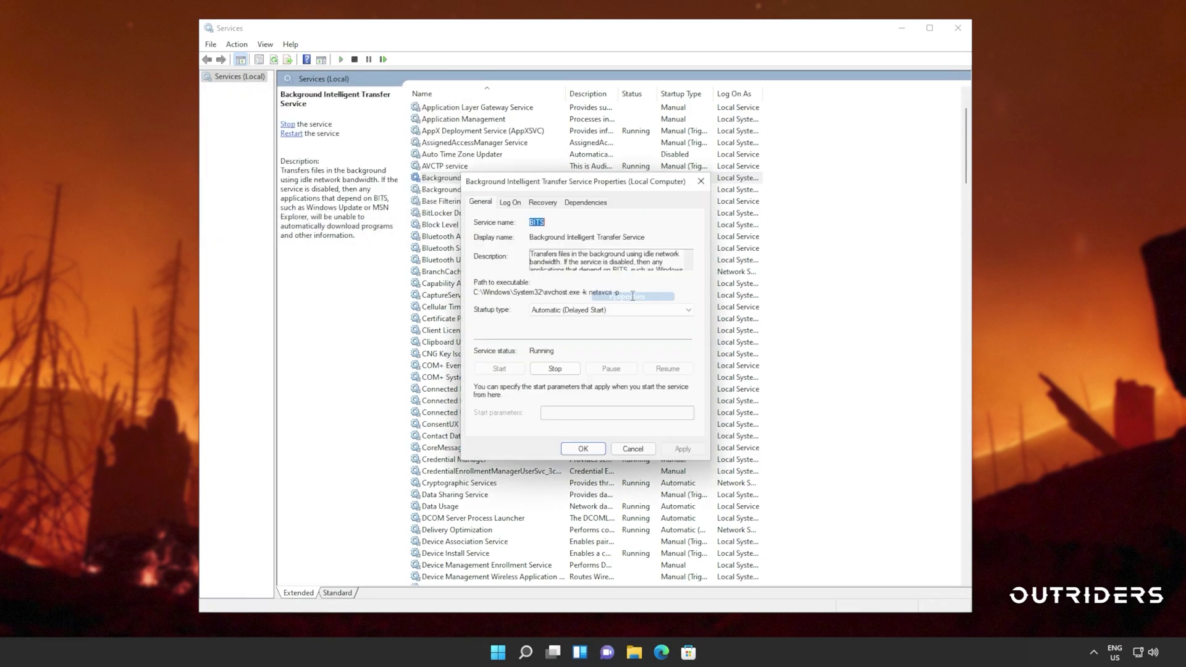
pyautogui.click(593, 310)
pyautogui.click(576, 334)
pyautogui.click(591, 452)
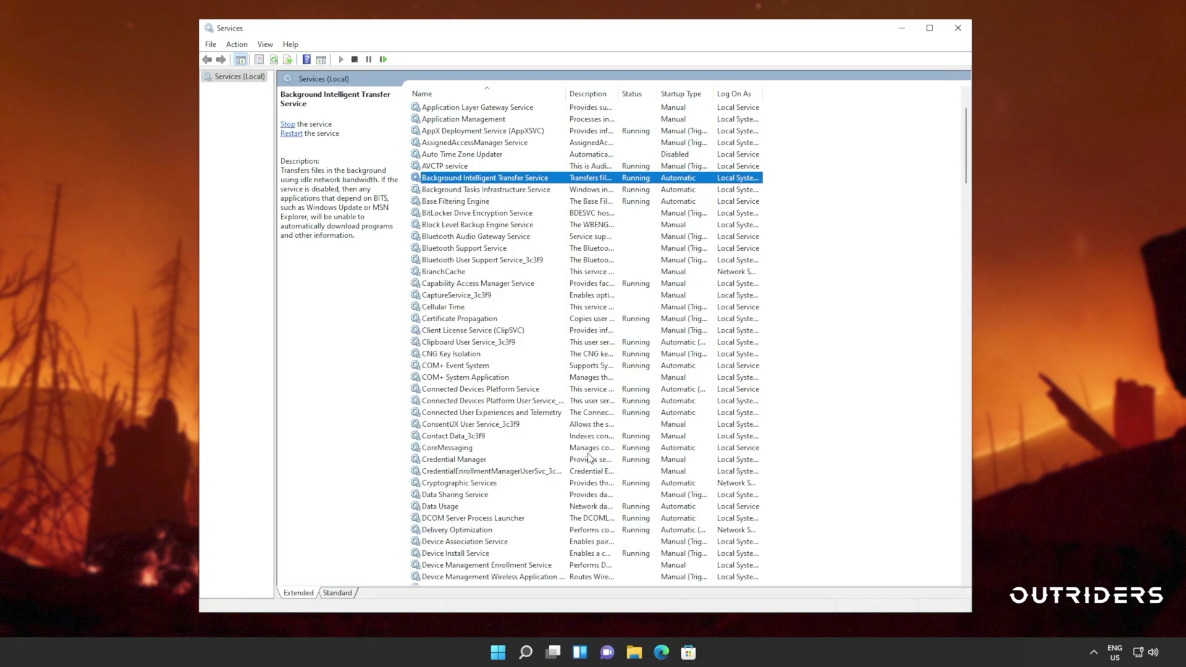
pyautogui.click(958, 29)
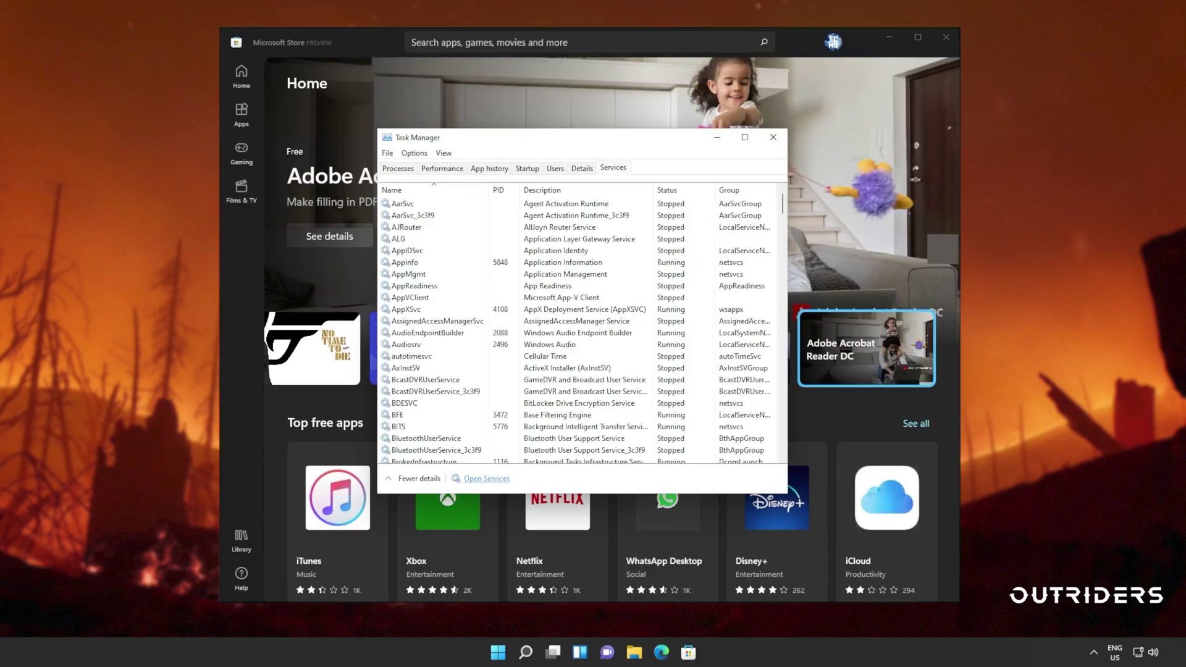
# - Close Task Manager and search the Store for 'xbox identi' to find Xbox Identity Provider
pyautogui.click(716, 138)
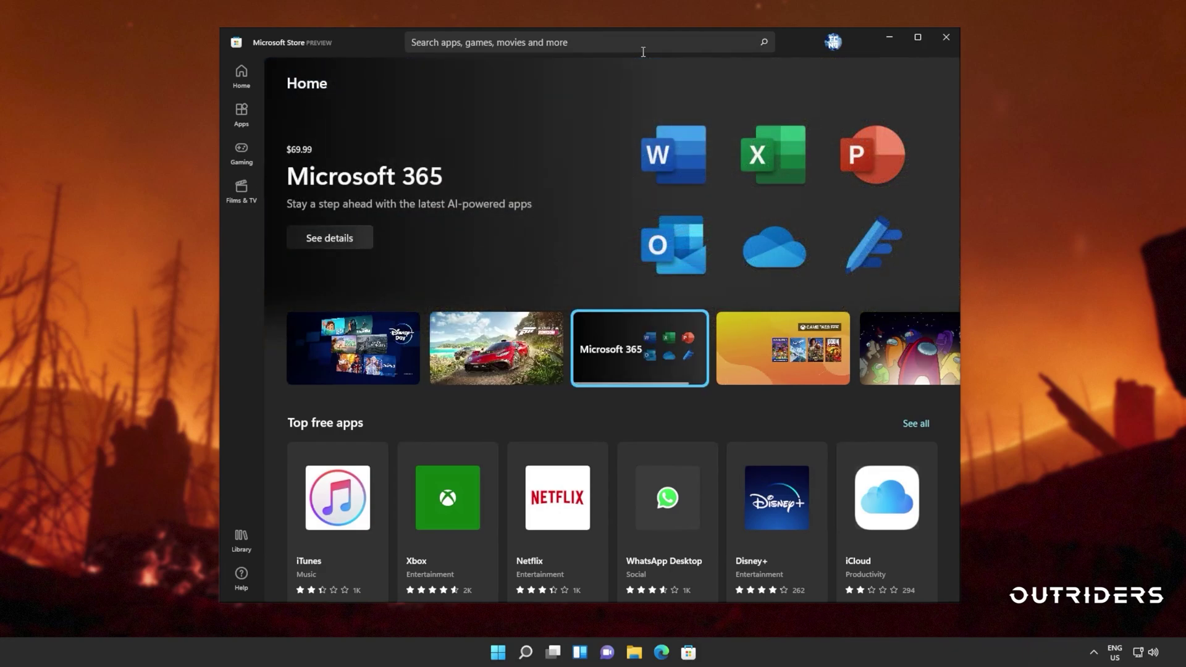
pyautogui.click(623, 52)
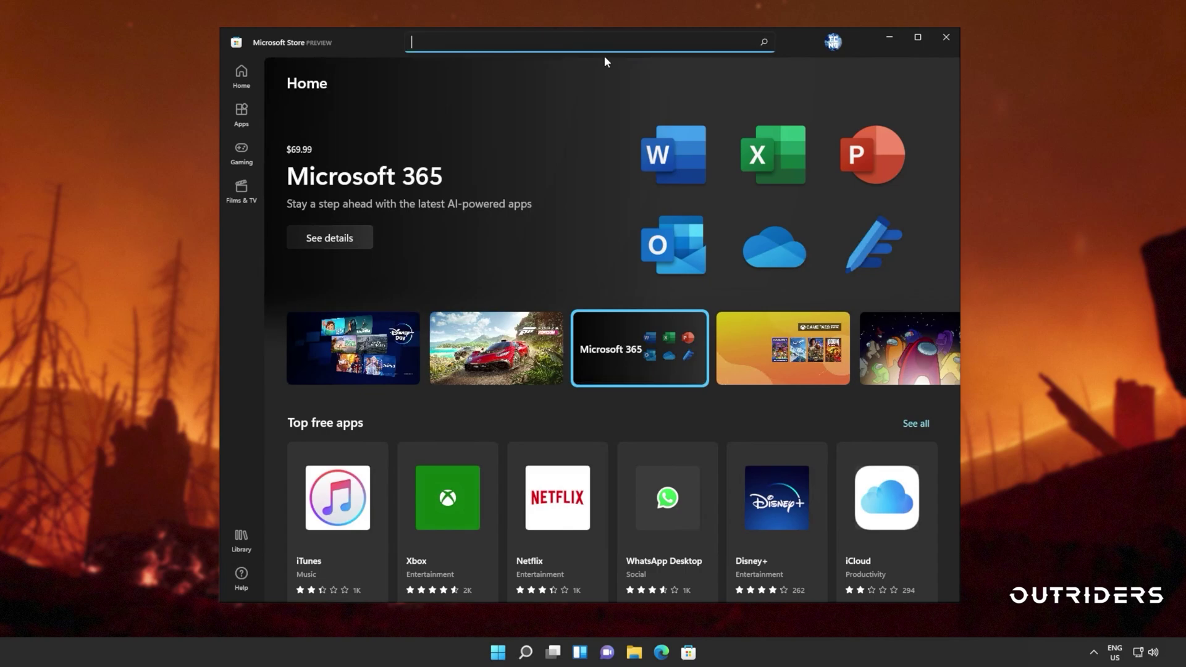
pyautogui.write('xbox identi')
pyautogui.click(432, 81)
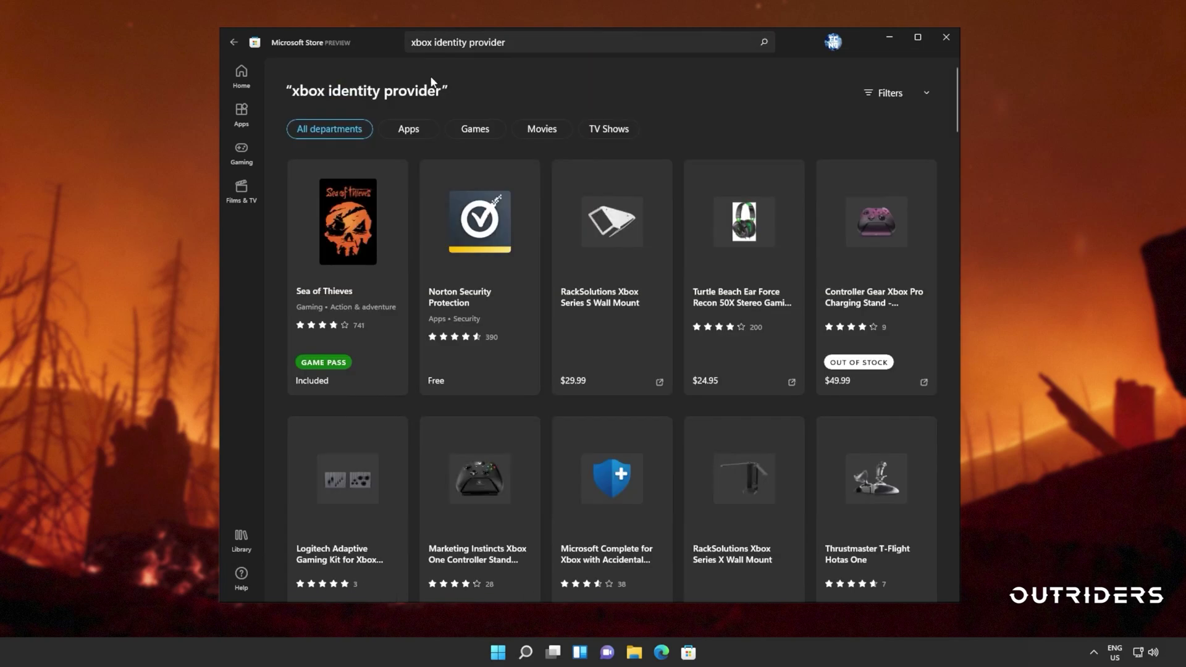
pyautogui.click(234, 42)
pyautogui.click(946, 37)
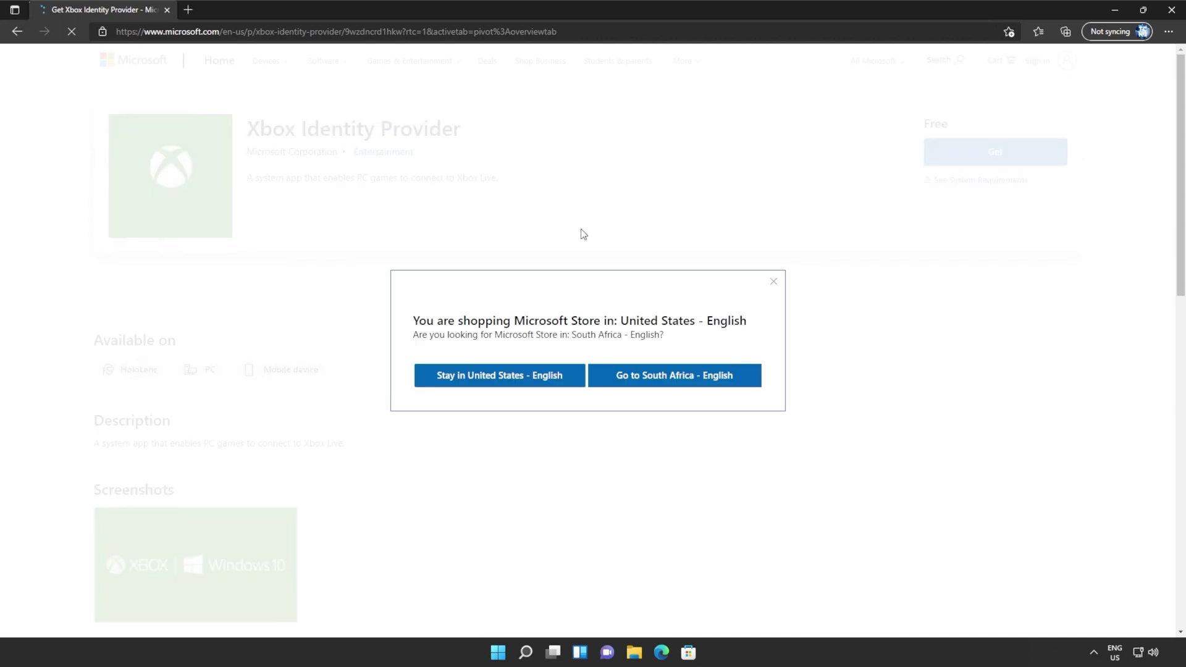
# - Get Xbox Identity Provider from its microsoft.com page, always allowing it to open in the Store
pyautogui.click(653, 259)
pyautogui.click(1011, 159)
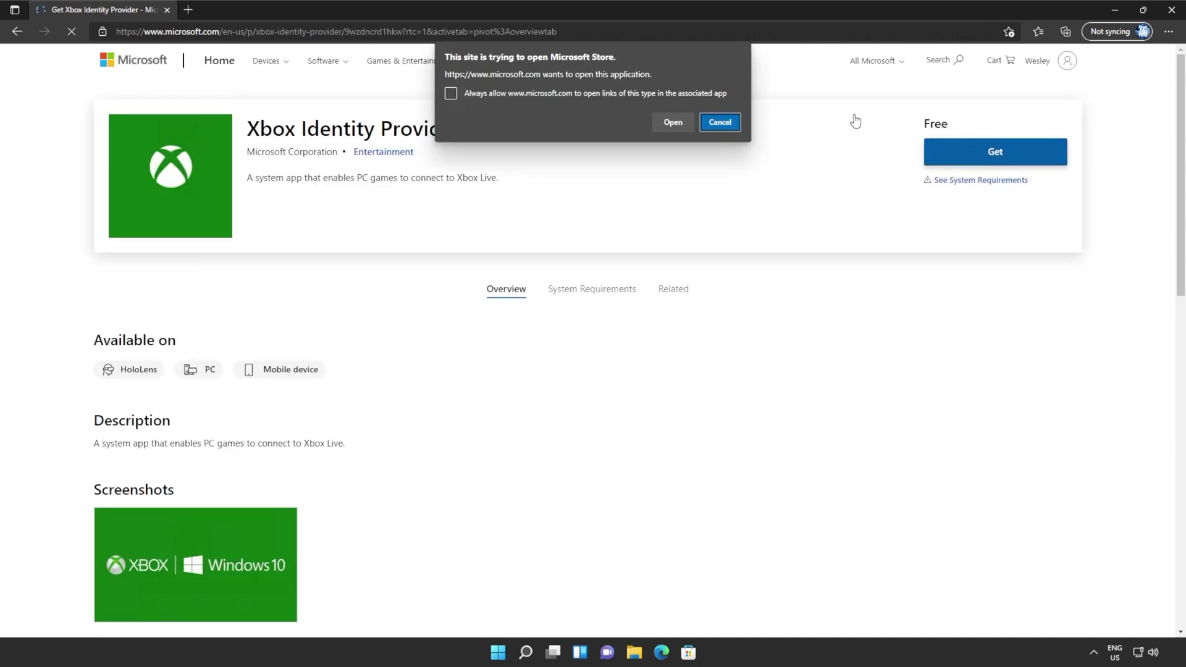
pyautogui.click(547, 92)
pyautogui.click(672, 121)
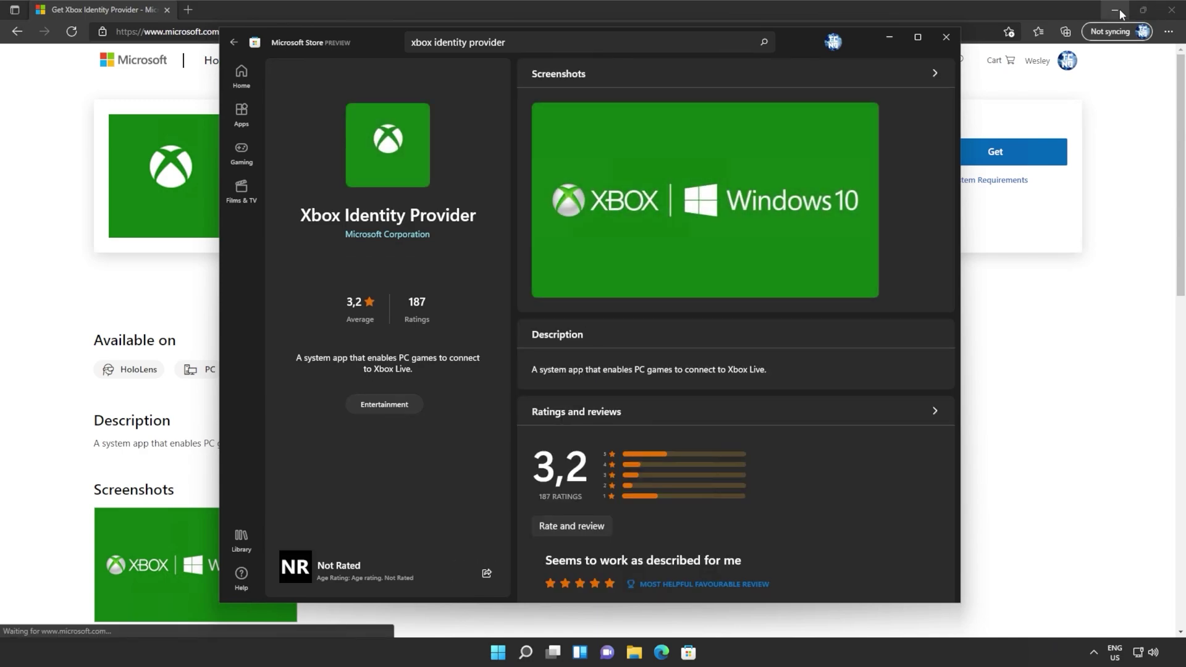
# - Minimize the browser, open the Store Library, and show more options for Xbox Identity Provider
pyautogui.click(1116, 10)
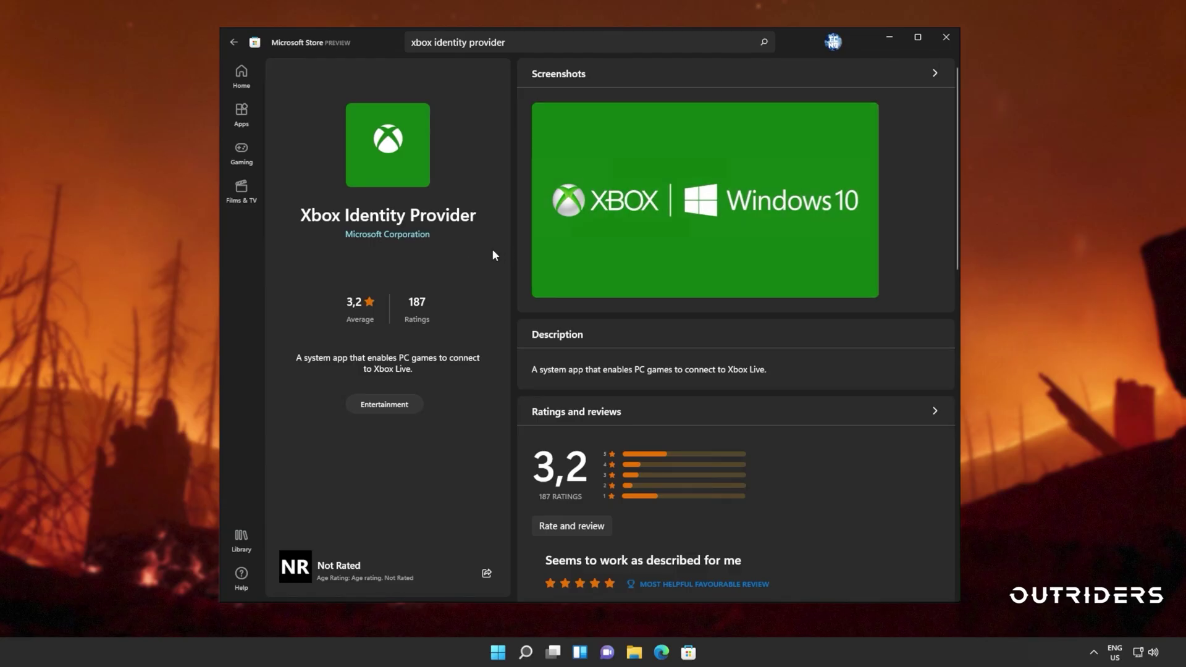
pyautogui.scroll(-5, 537, 272)
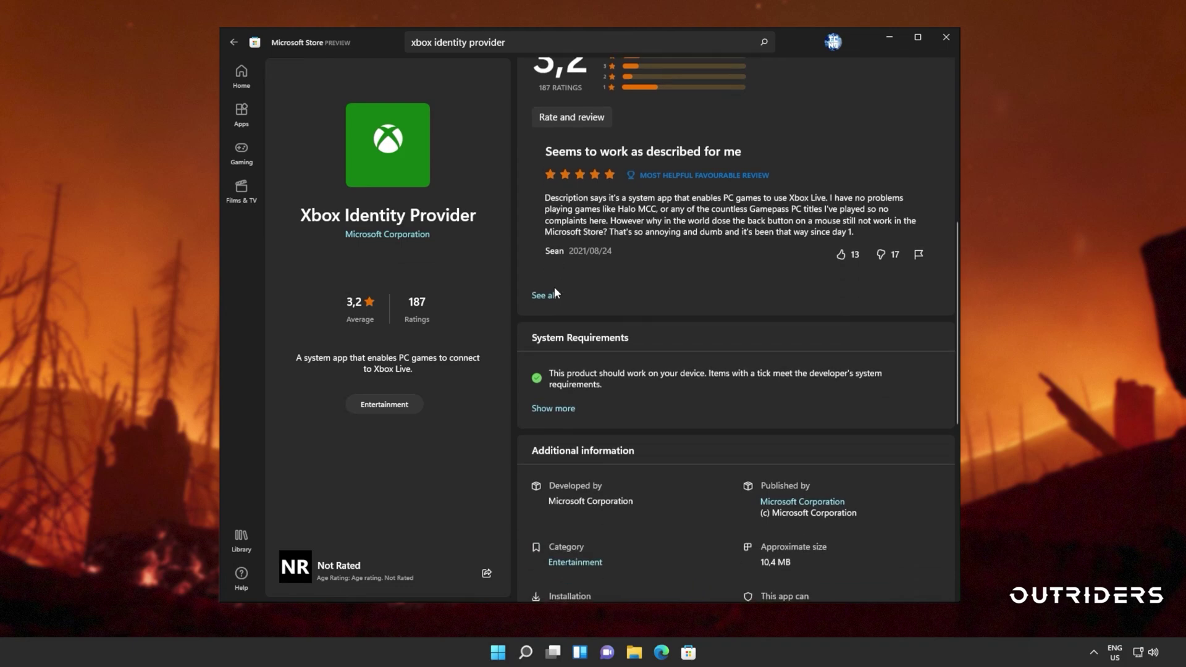
pyautogui.scroll(5, 554, 286)
pyautogui.scroll(-6, 775, 341)
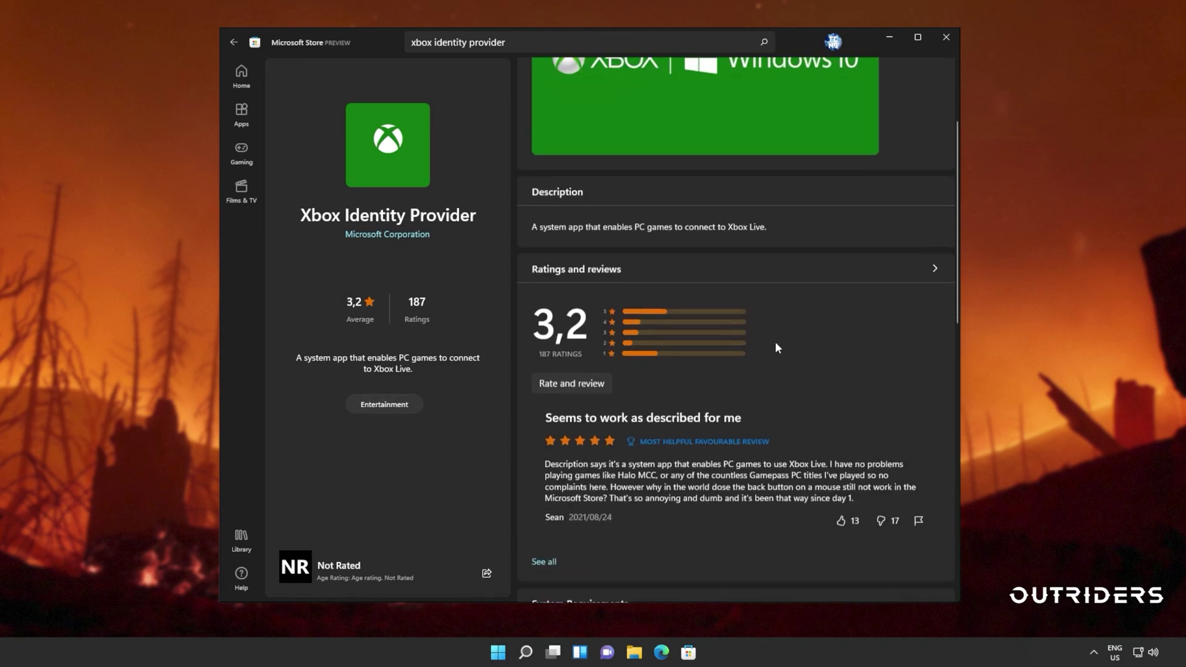
pyautogui.scroll(-5, 776, 343)
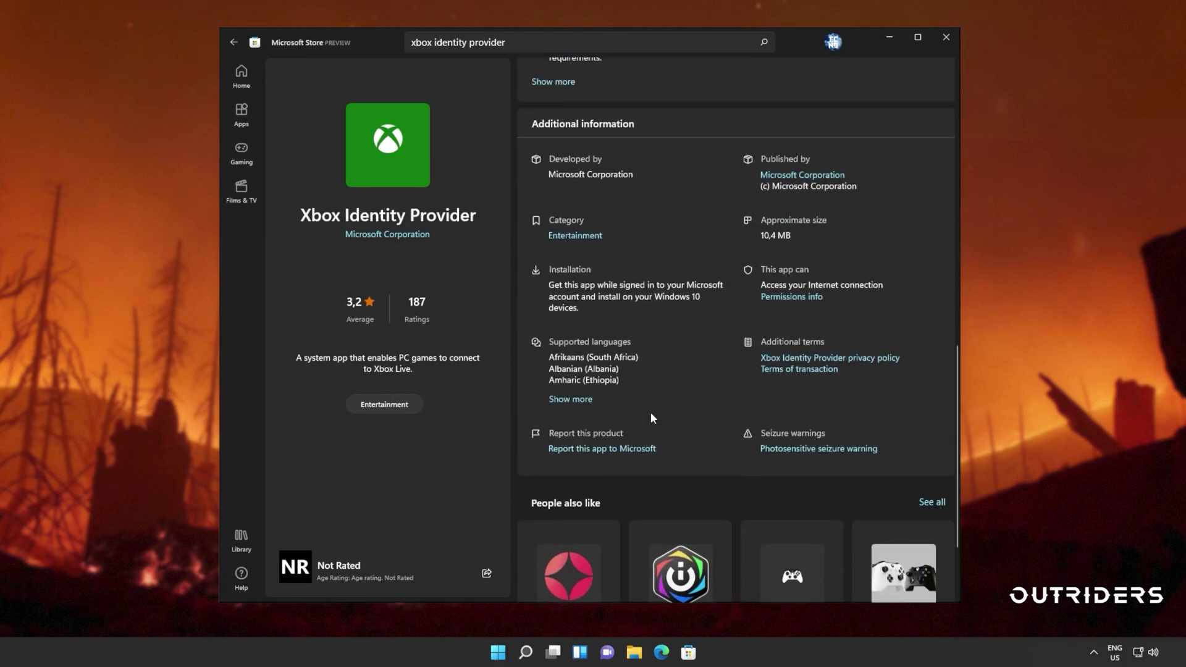
pyautogui.click(241, 539)
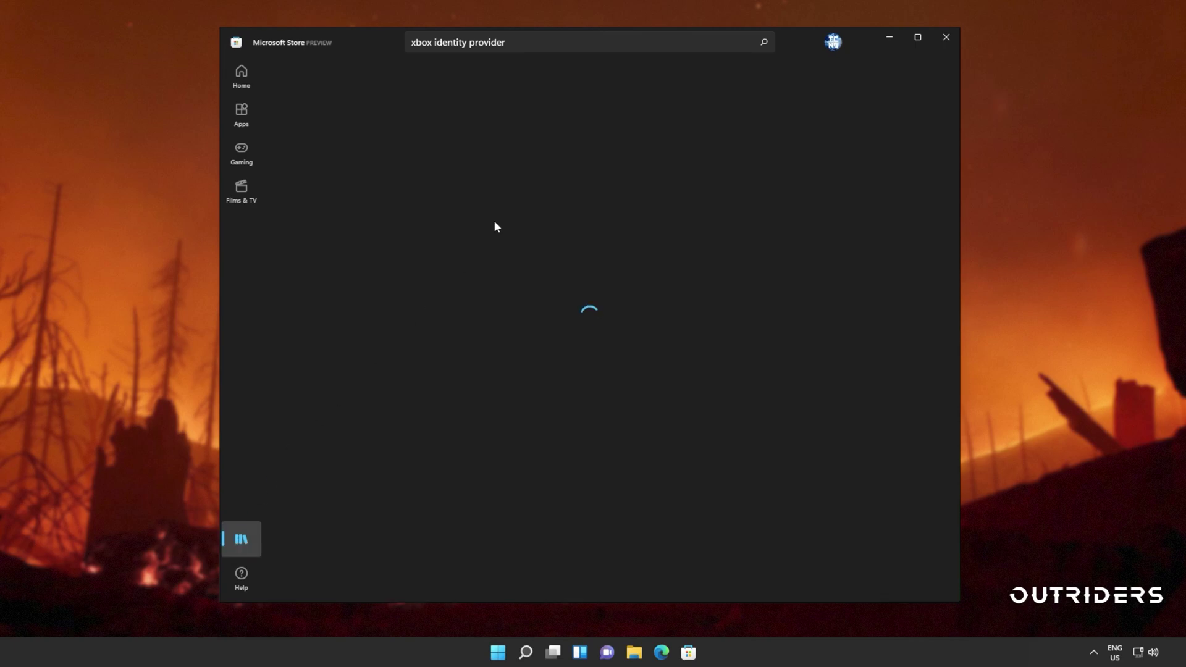
pyautogui.scroll(-6, 440, 400)
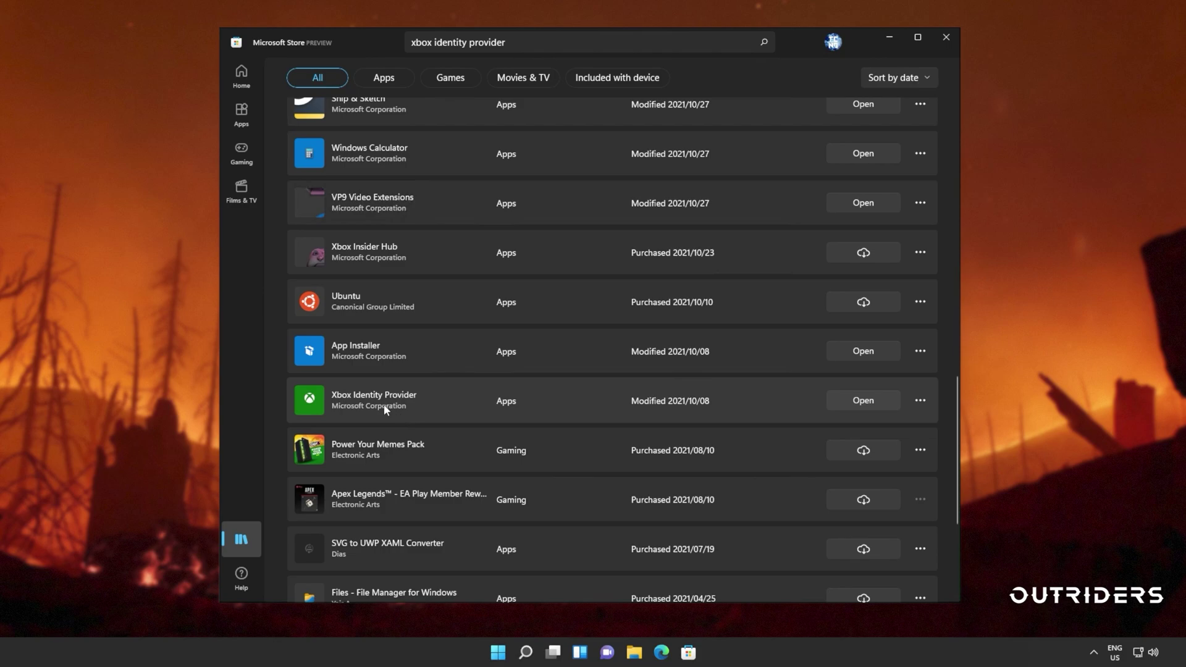
pyautogui.click(923, 400)
pyautogui.scroll(8, 892, 312)
pyautogui.scroll(-3, 892, 313)
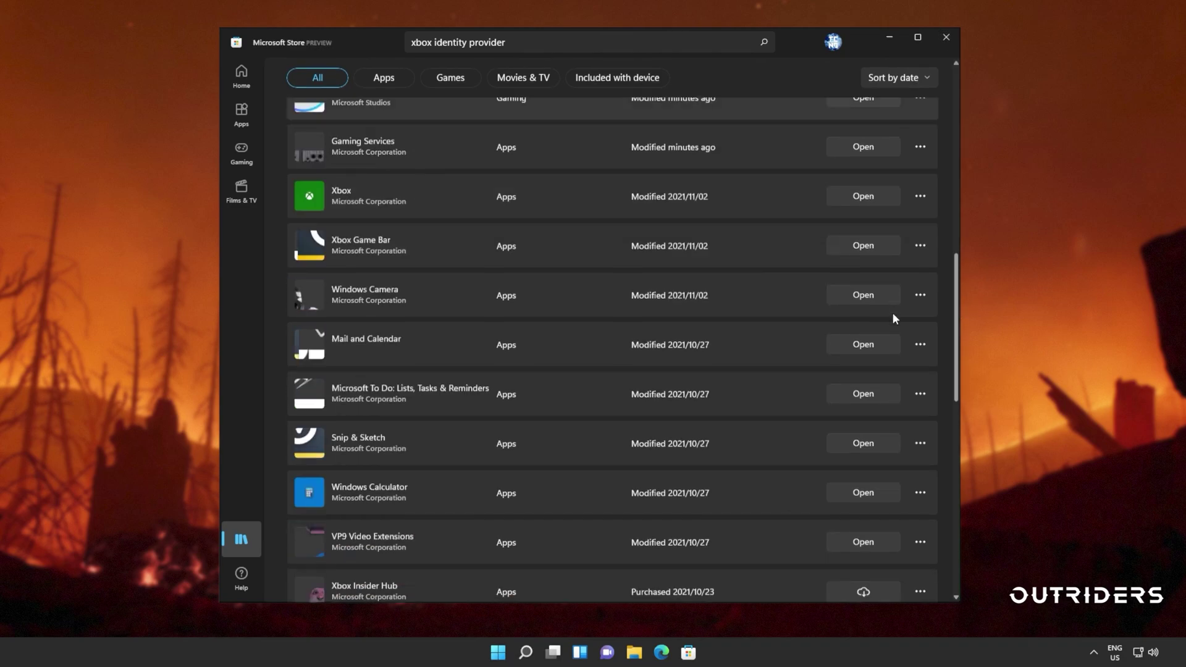
pyautogui.scroll(-8, 892, 312)
pyautogui.scroll(4, 892, 313)
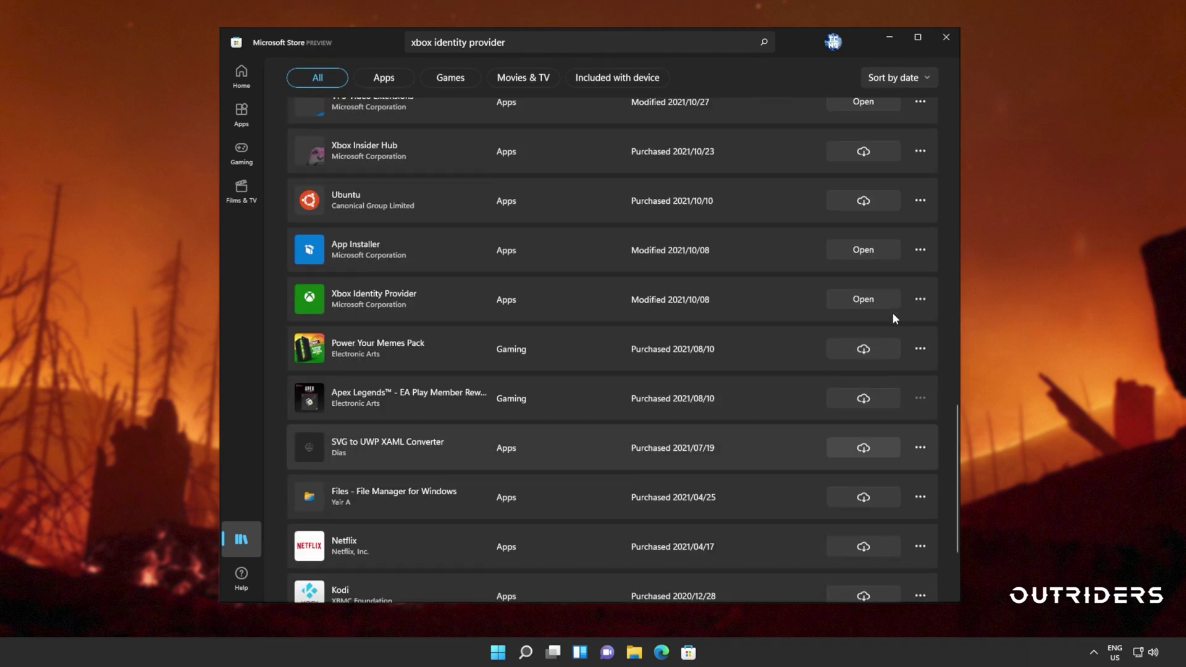
# - Close the Store, then paste the GamingServices re-registration command into an administrator PowerShell
pyautogui.click(946, 38)
pyautogui.press('super')
pyautogui.write('powershel')
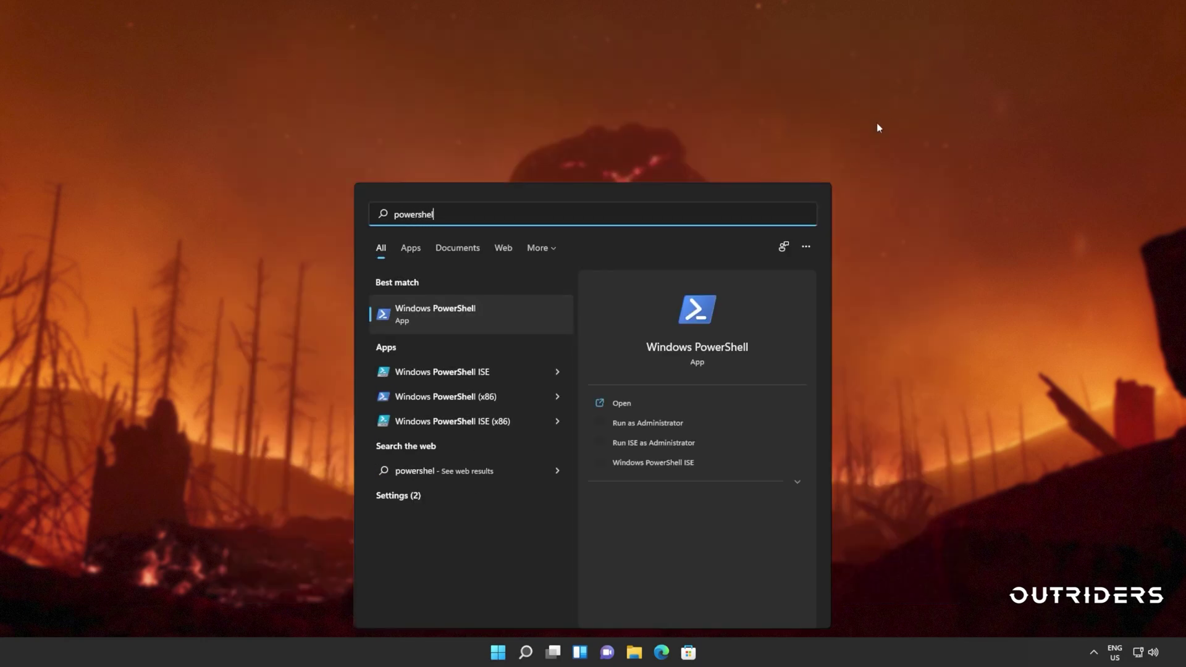
pyautogui.press('Right')
pyautogui.press('Down')
pyautogui.press('Return')
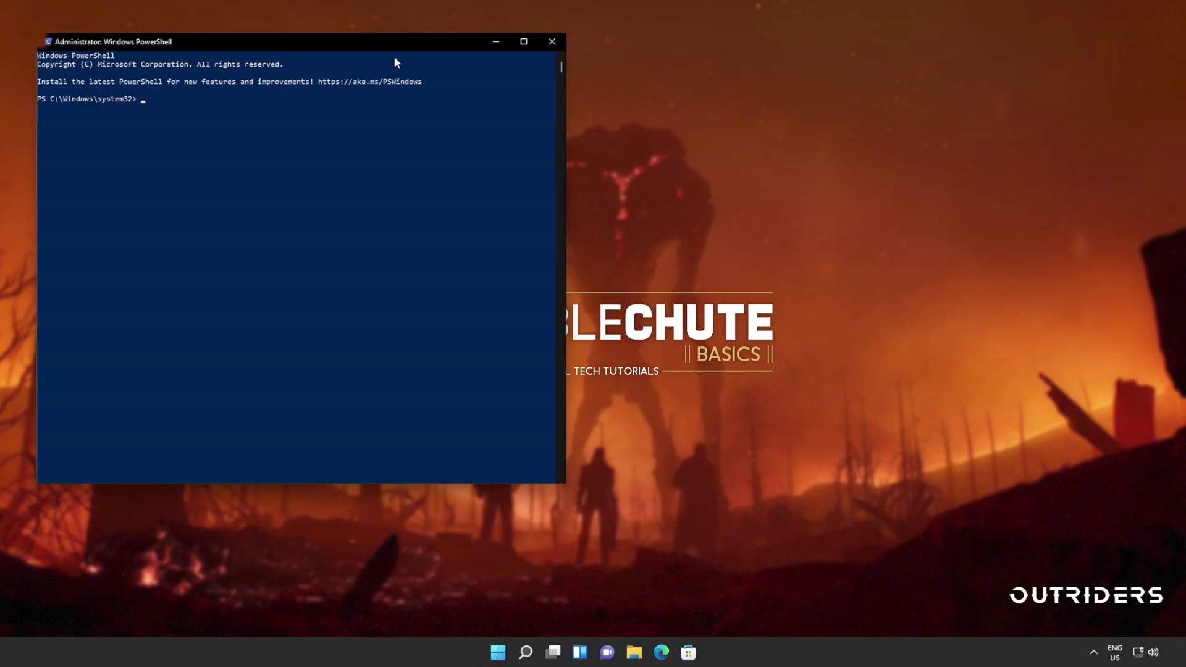
pyautogui.moveTo(396, 47); pyautogui.dragTo(672, 120)
pyautogui.write('Get-AppXPackage *GamingServices* -AllUsers | Foreach {Add-AppxPackage -DisableDevelopmentMode -Register "$($_.InstallLocation)\\AppXManifest.xml"}')
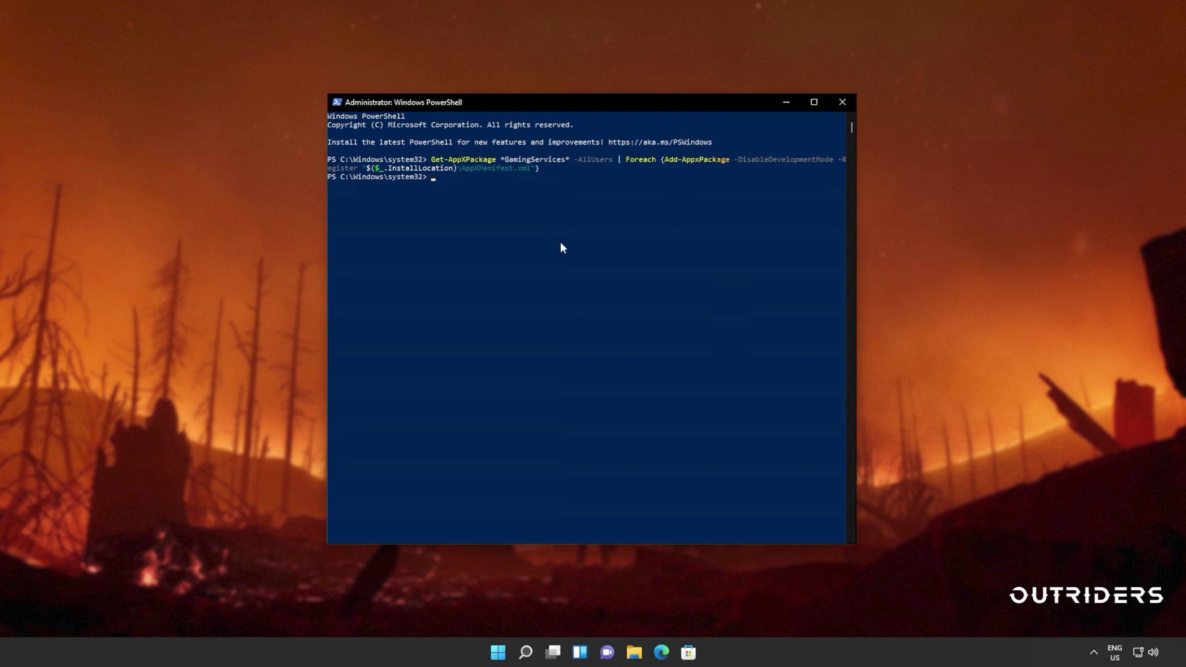
# - Paste the ms-windows-store://pdp/ Gaming Services link into the Run box to open its Store page
pyautogui.press('super')
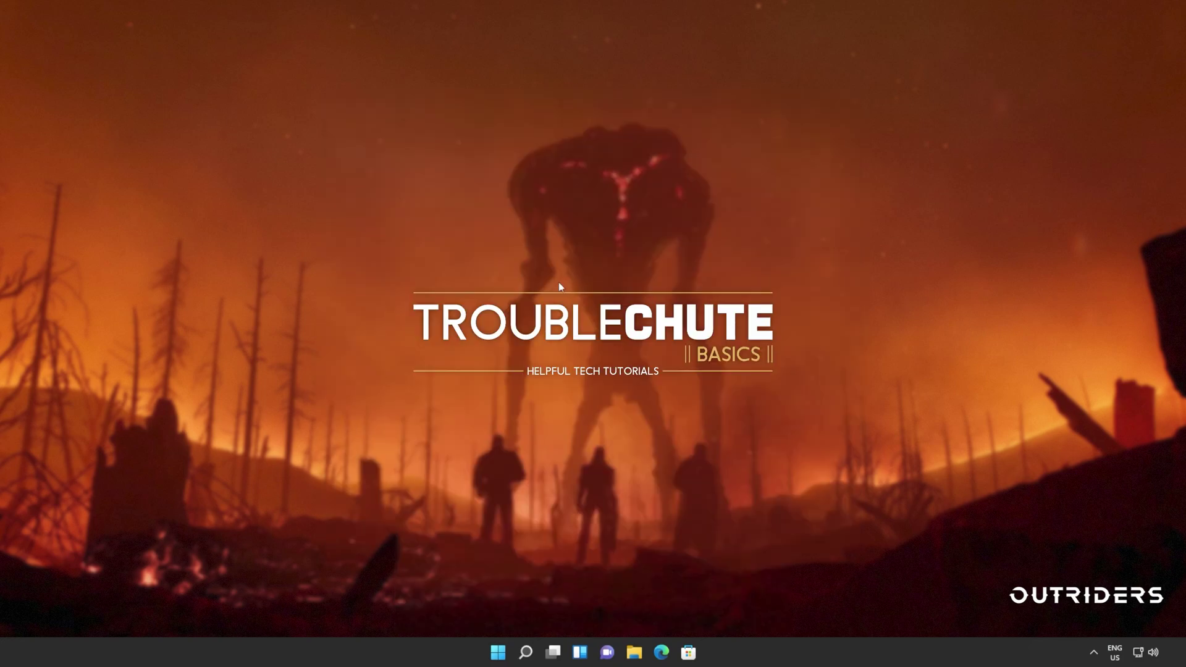
pyautogui.press('super+r')
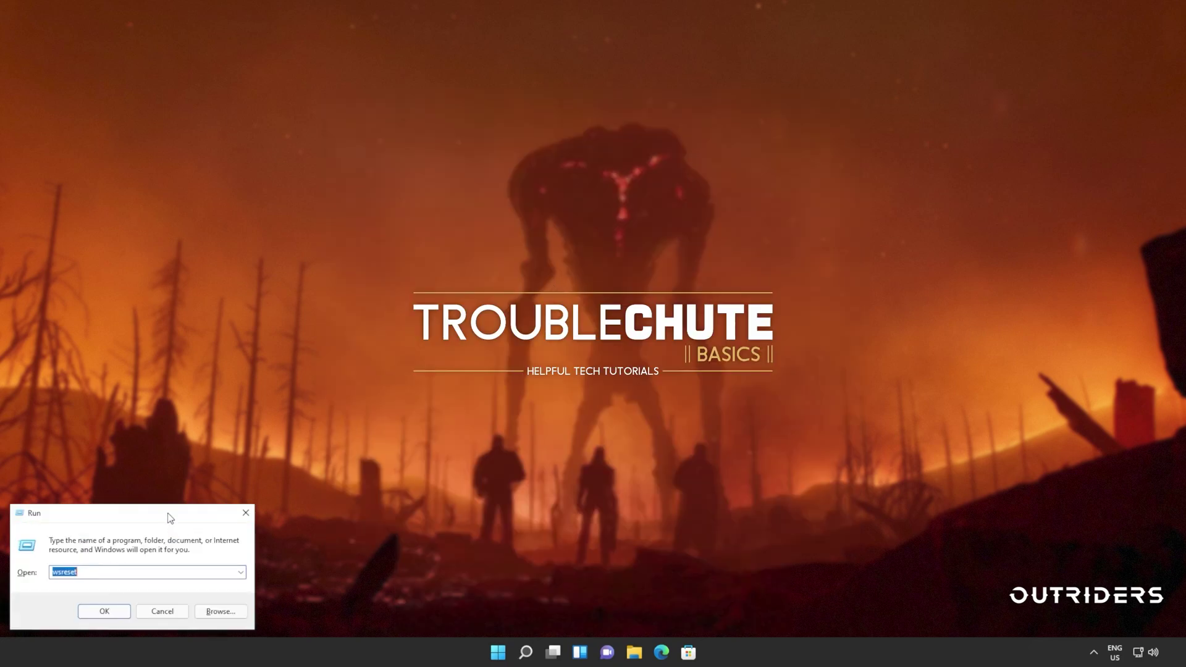
pyautogui.moveTo(171, 513); pyautogui.dragTo(624, 258)
pyautogui.write('ms-windows-store://pdp/?productid=9MWPM2CQNLHN')
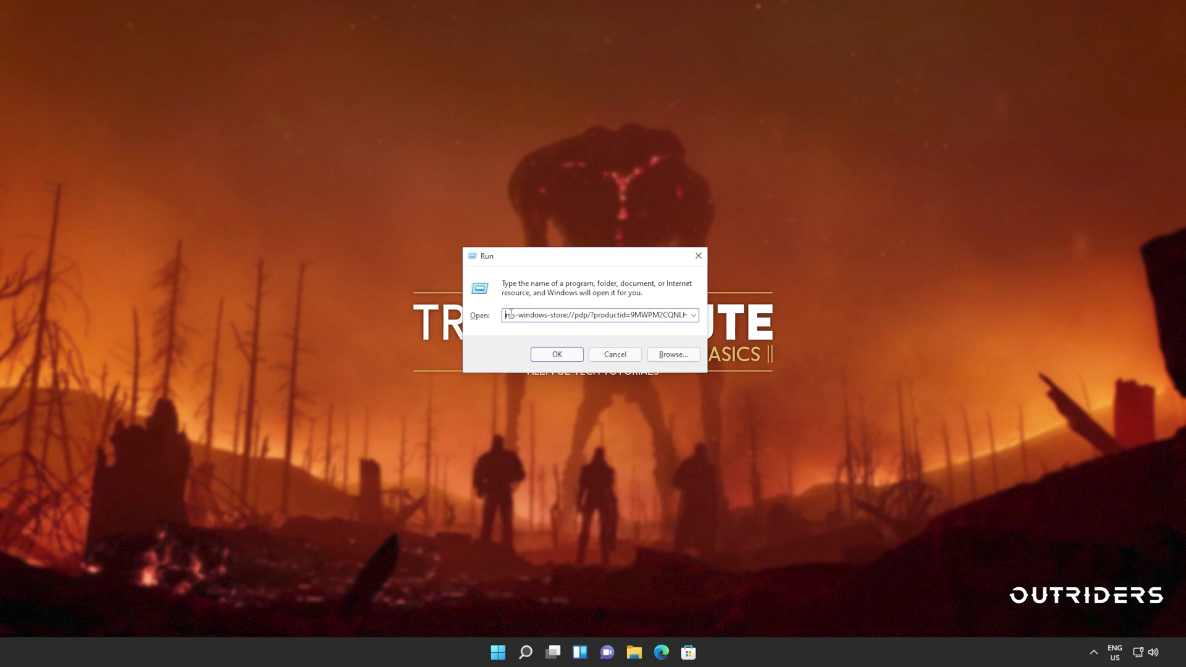
pyautogui.click(569, 349)
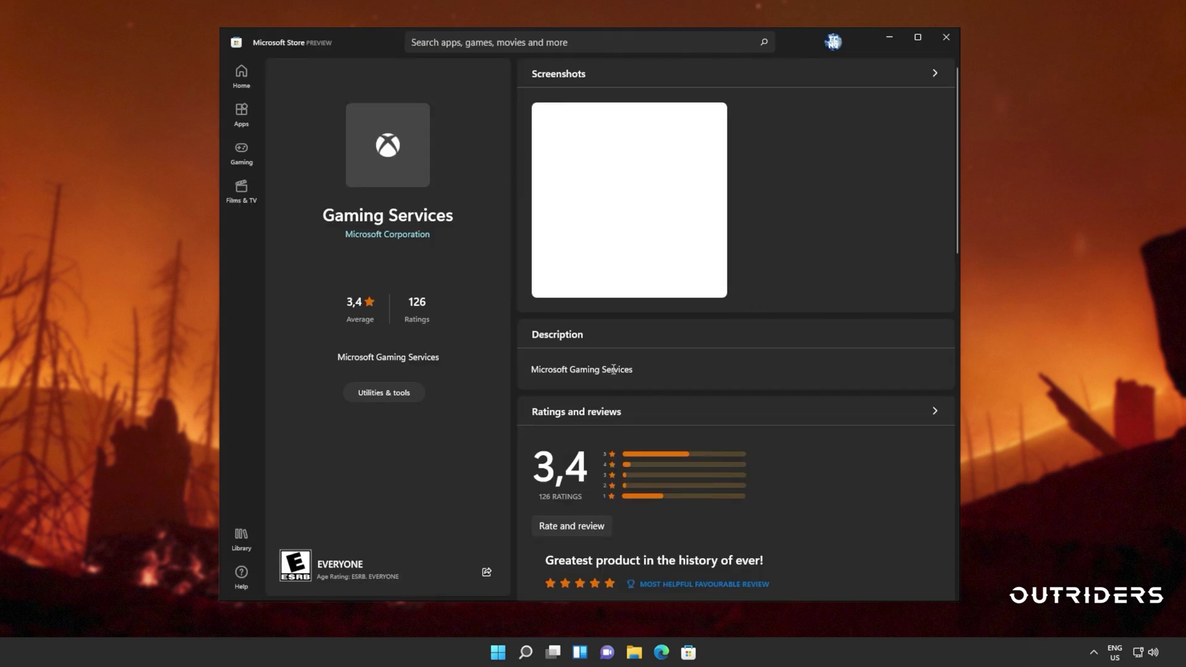
# - Sort the Store Library by name and open the installed Gaming Services app
pyautogui.scroll(-10, 737, 337)
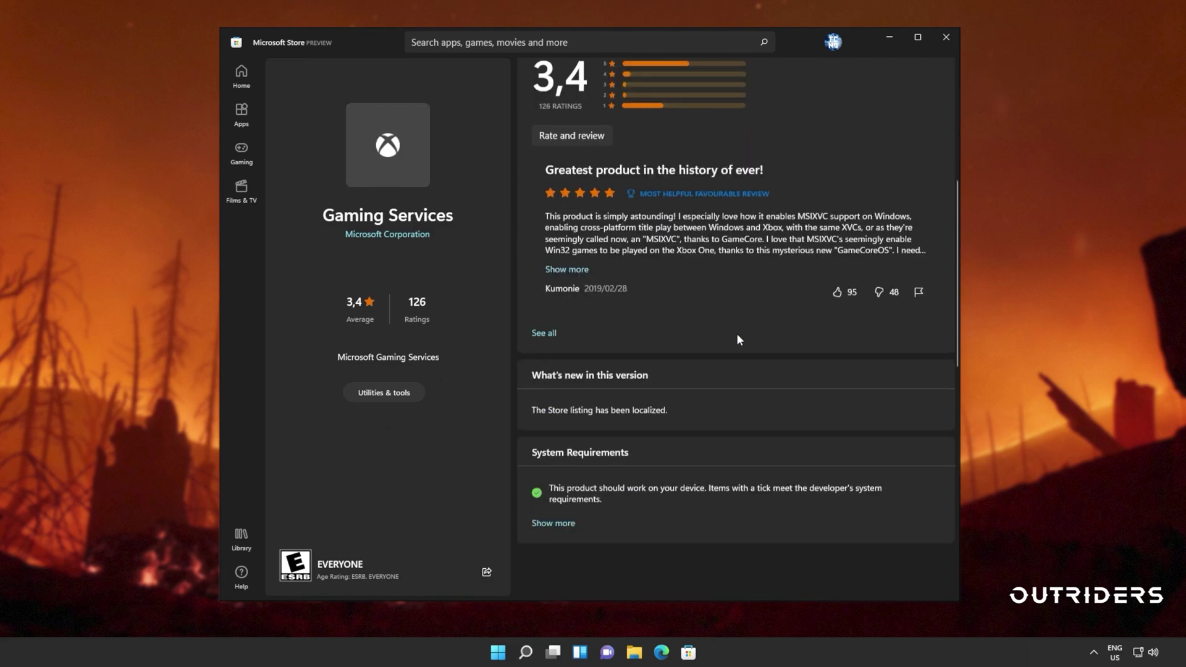
pyautogui.scroll(10, 737, 336)
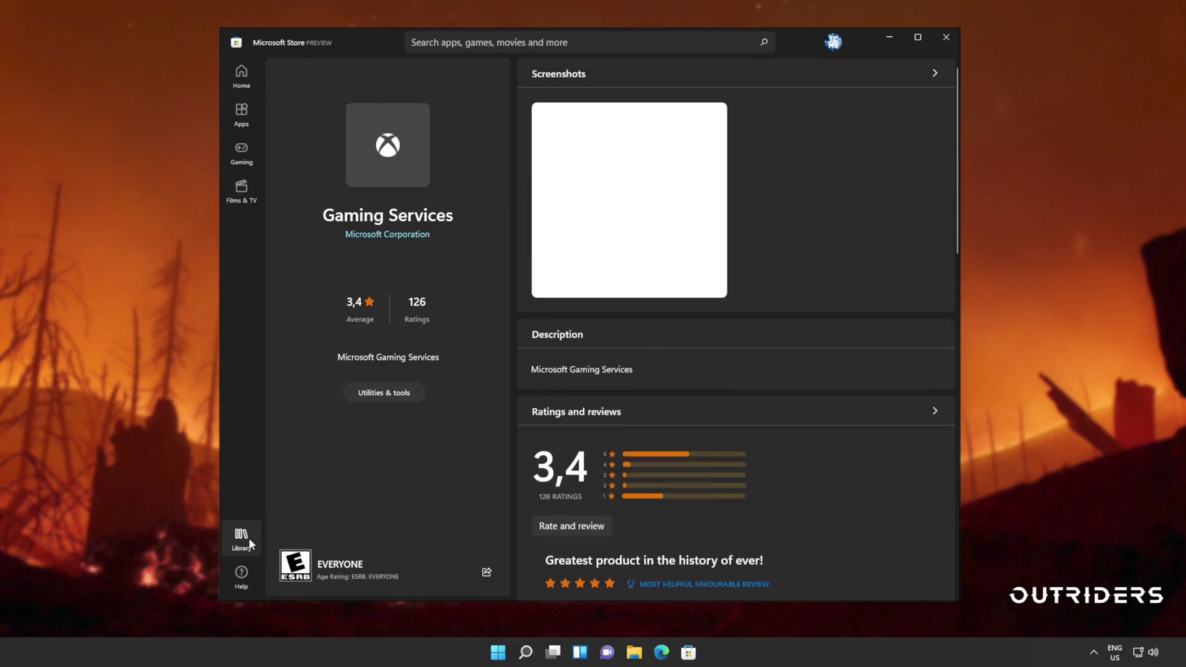
pyautogui.click(248, 540)
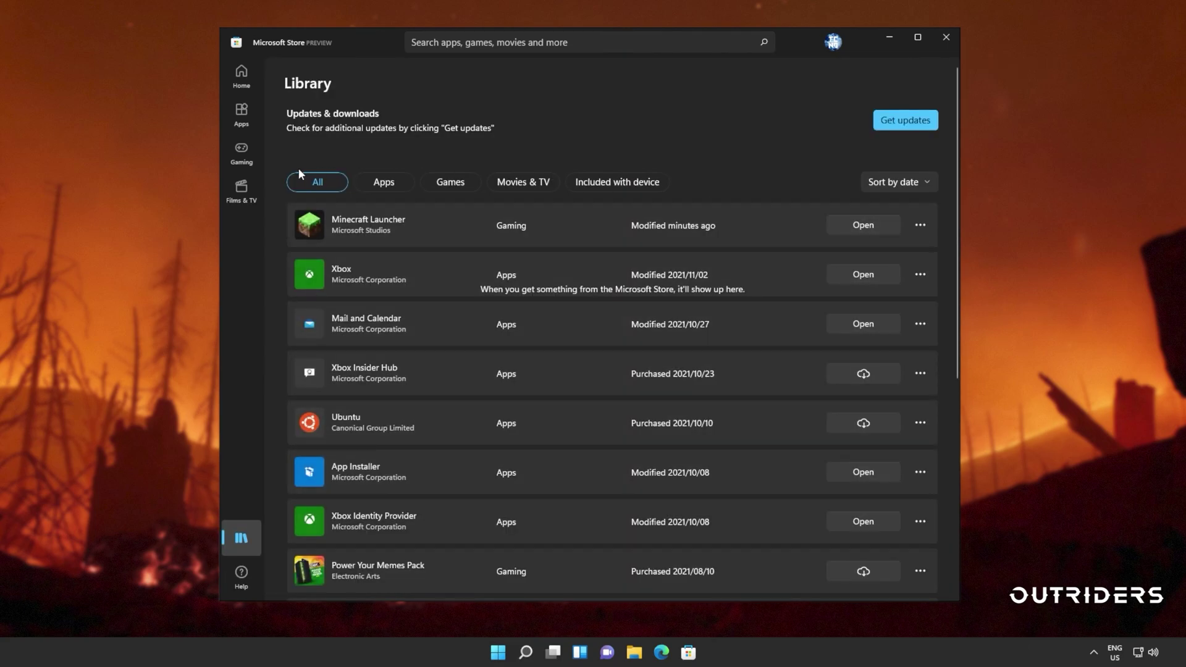
pyautogui.click(879, 184)
pyautogui.click(881, 223)
pyautogui.scroll(-2, 536, 352)
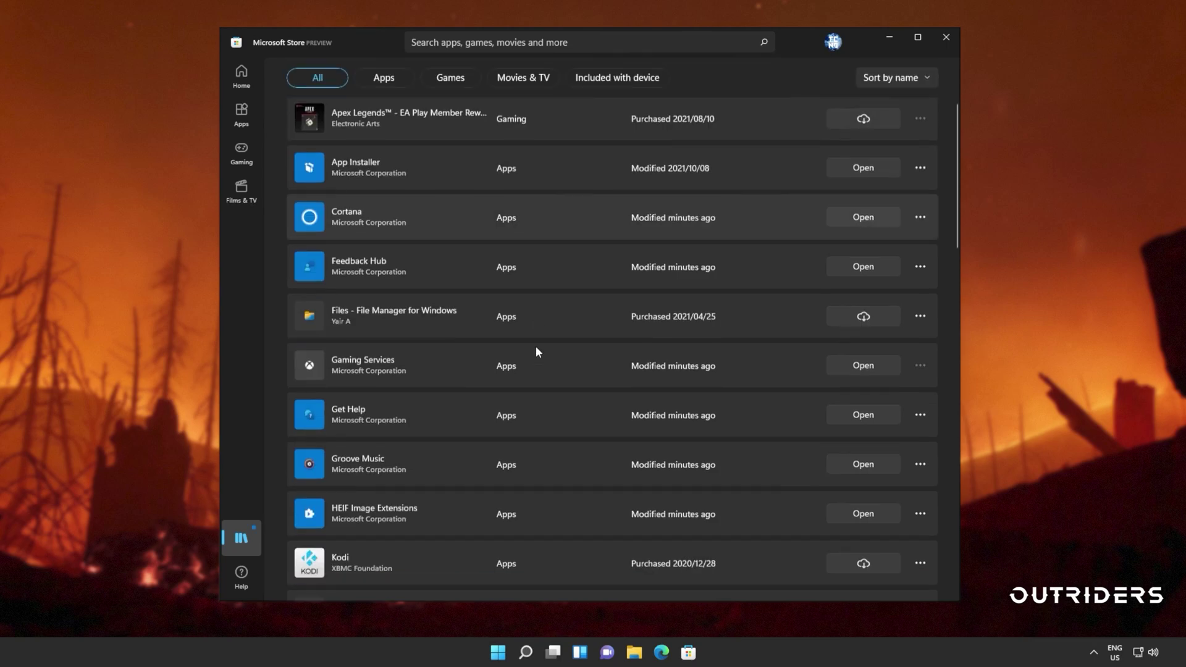
pyautogui.scroll(-1, 430, 357)
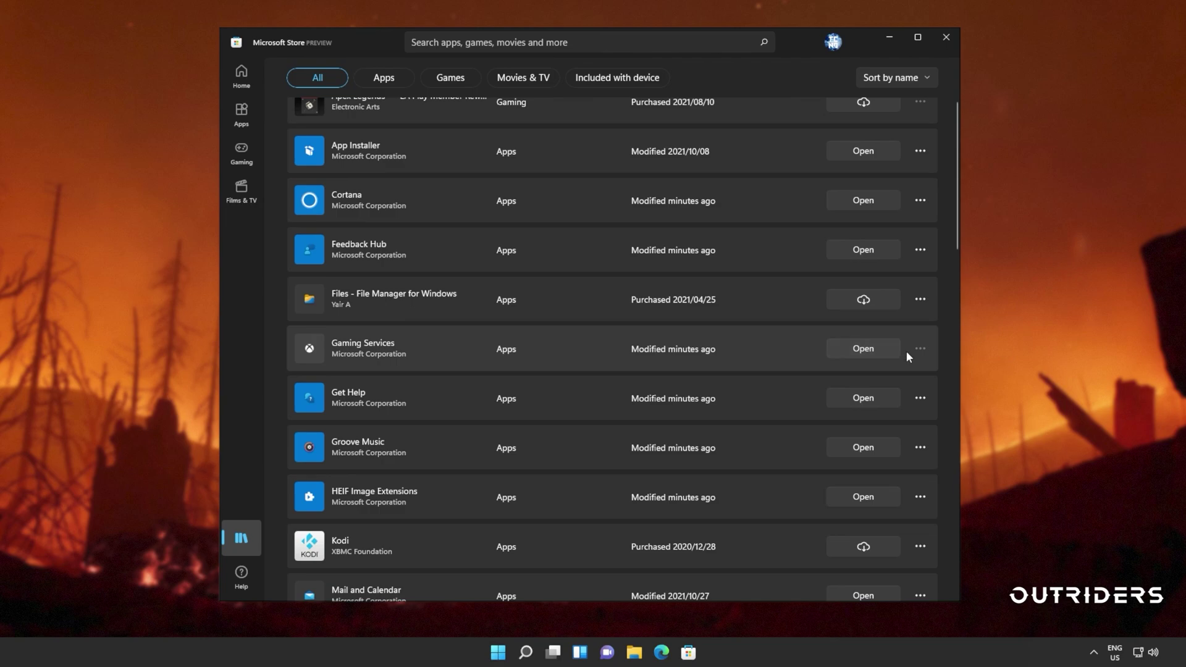
pyautogui.click(885, 351)
# - Start PowerShell as administrator and paste the Get-AppXPackage | Add-AppxPackage re-registration command
pyautogui.press('super')
pyautogui.write('powershell')
pyautogui.press('Return')
pyautogui.hotkey('alt', 'y')
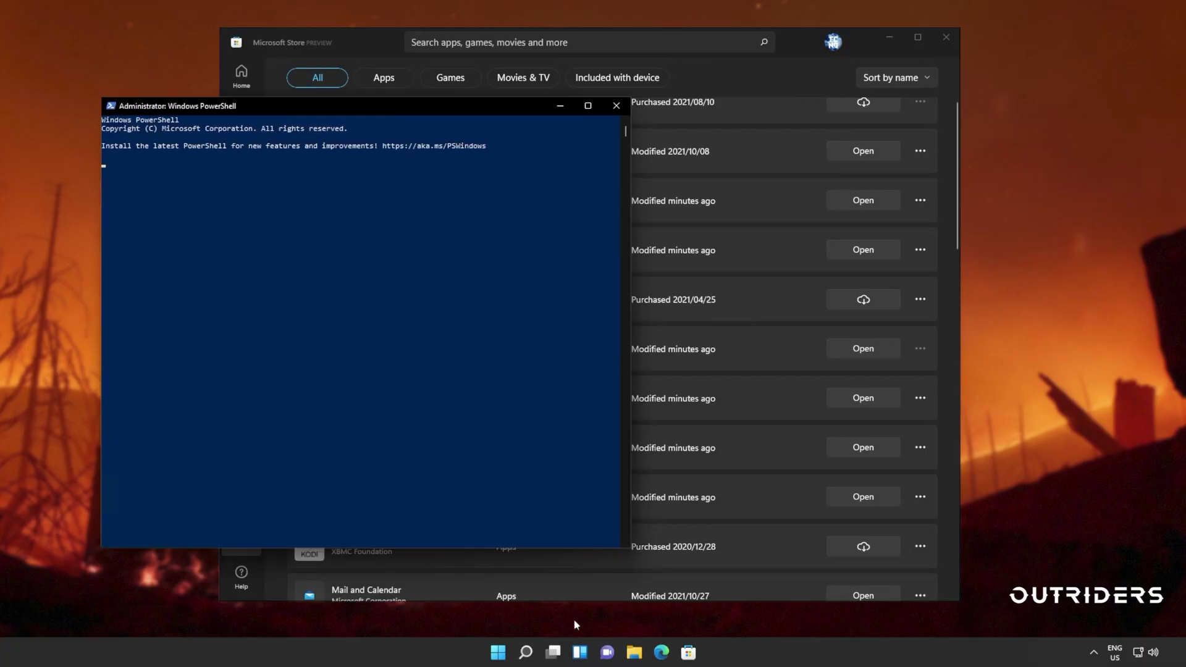
pyautogui.moveTo(469, 106); pyautogui.dragTo(682, 112)
pyautogui.write('Get-AppXPackage *GamingServices* -AllUsers | Foreach {Add-AppxPackage -DisableDevelopmentMode -Register "$($_.InstallLocation)\\AppXManifest.xml"}')
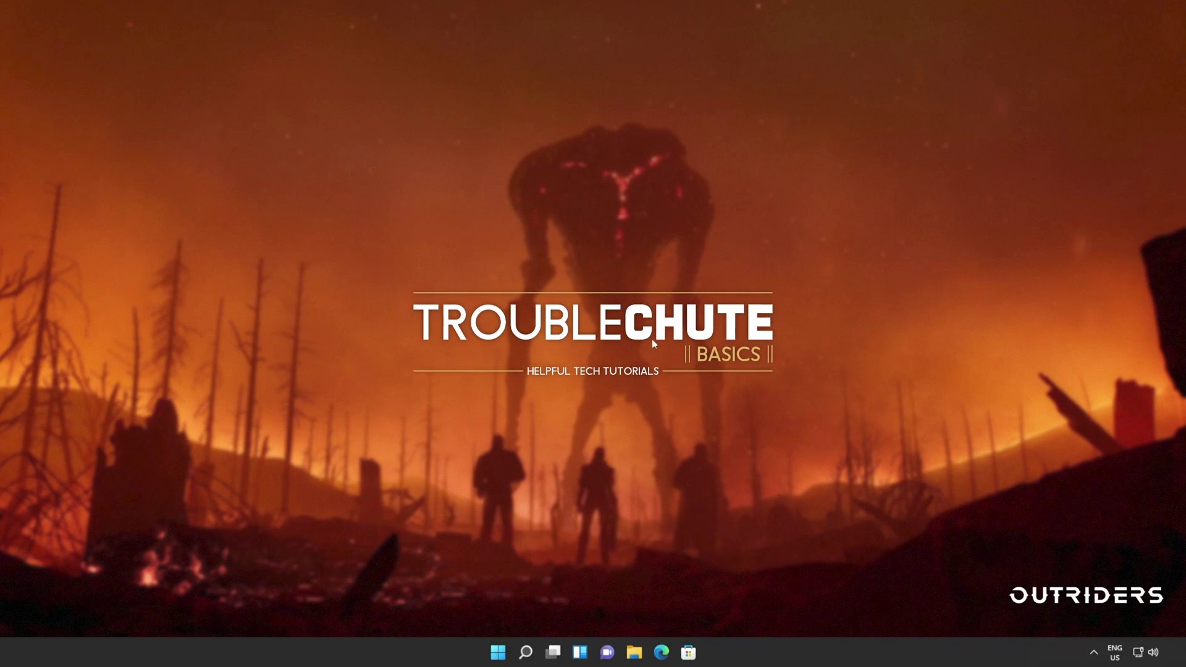
# - Open the %LocalAppData% folder in File Explorer through the Run dialog
pyautogui.press('super+r')
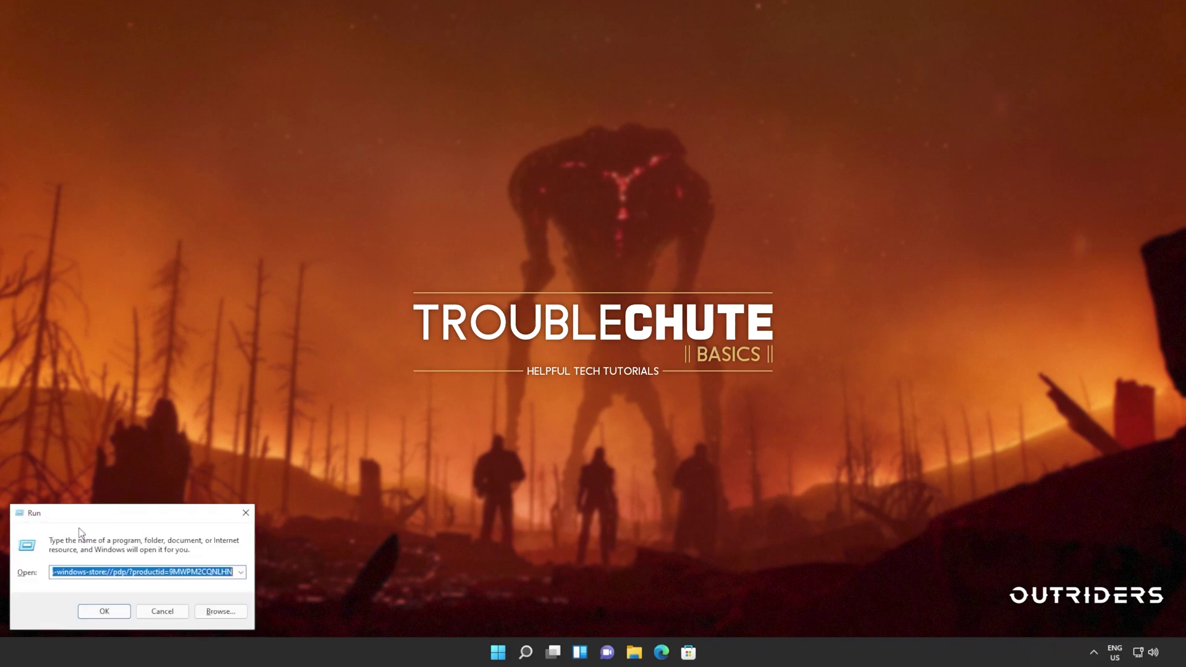
pyautogui.moveTo(111, 511); pyautogui.dragTo(554, 255)
pyautogui.press('BackSpace')
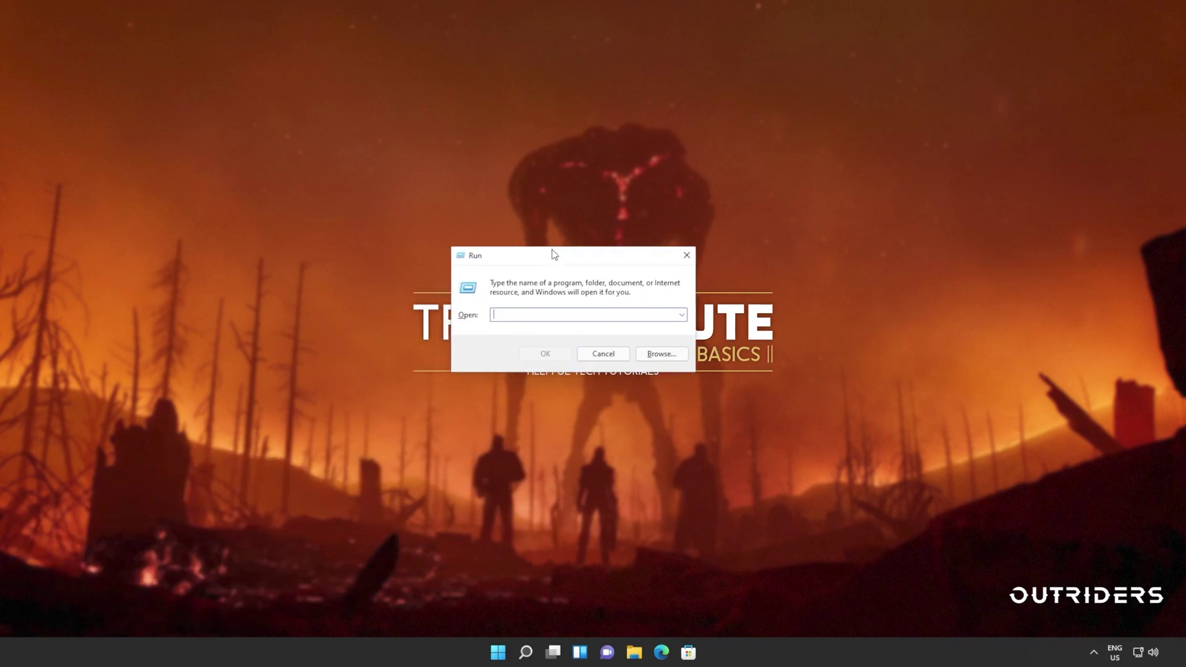
pyautogui.write('%LocalA')
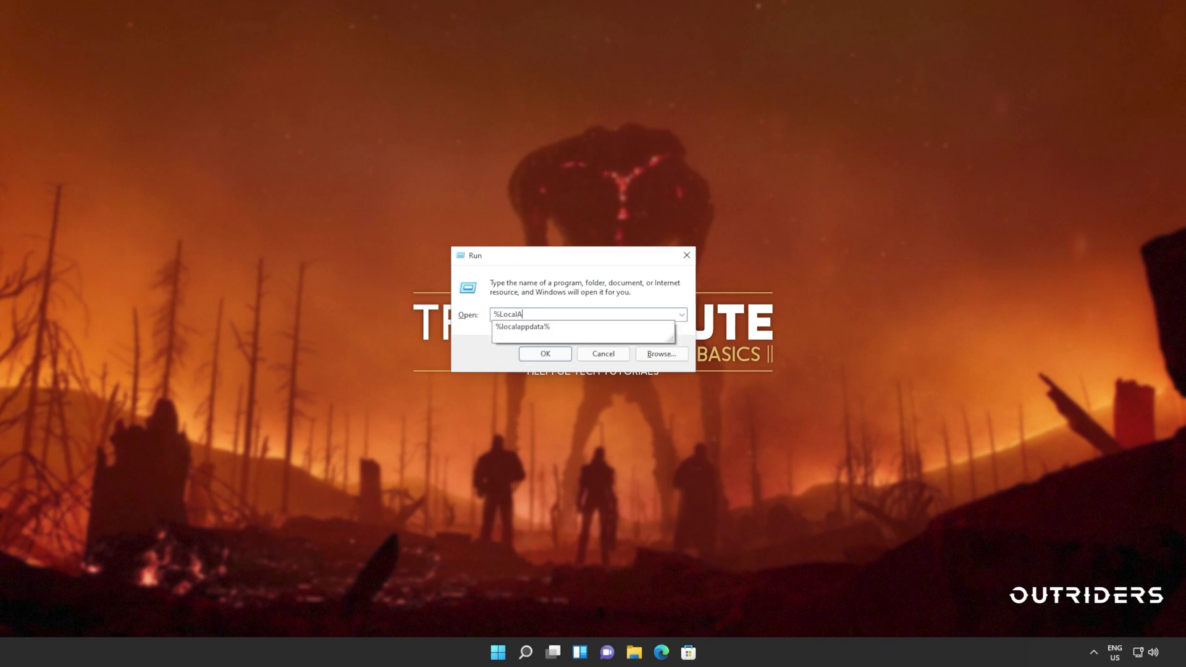
pyautogui.write('ppData%')
pyautogui.press('Return')
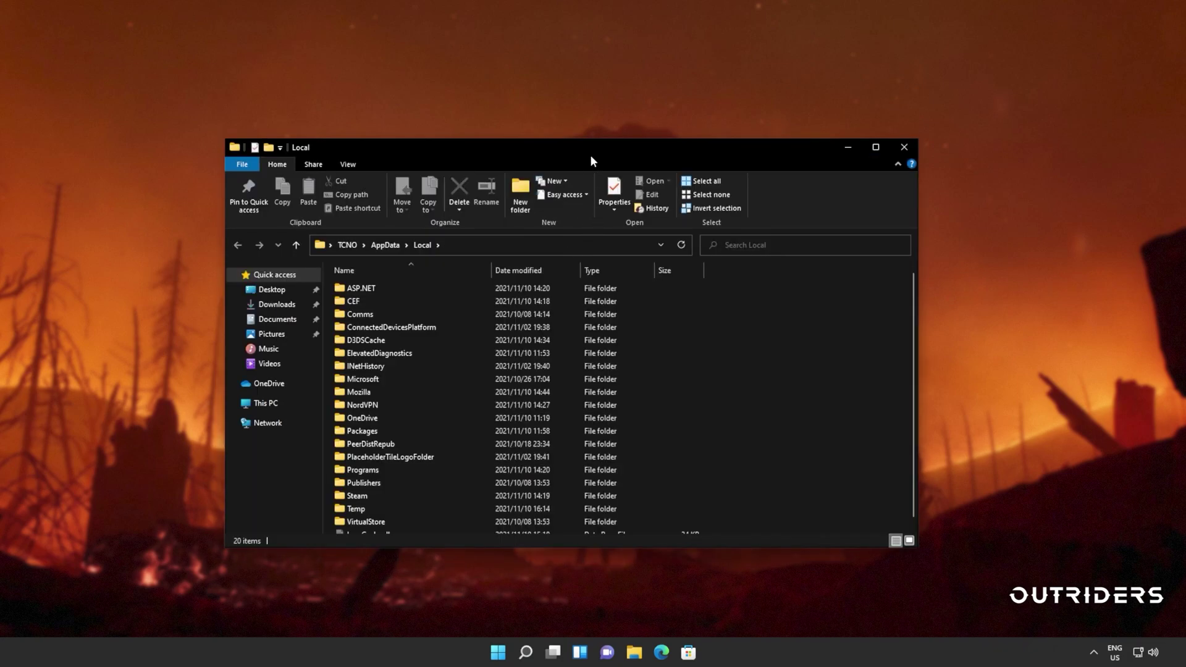
pyautogui.moveTo(591, 161); pyautogui.dragTo(614, 155)
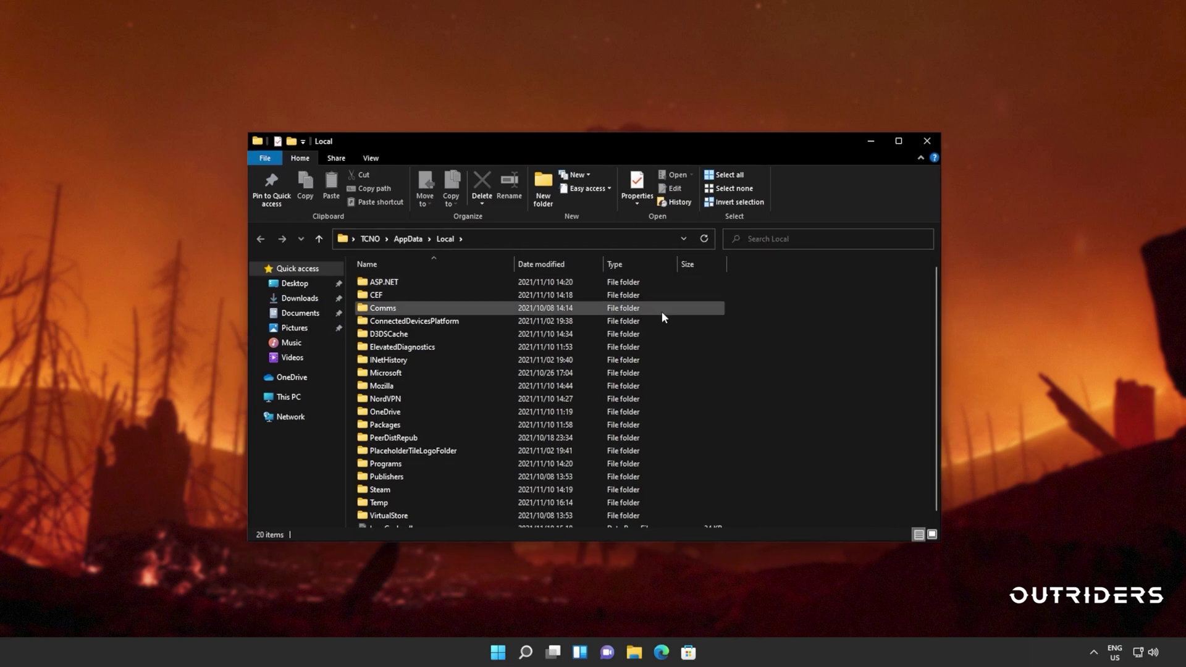
# - Delete everything in Packages\Microsoft.WindowsStore_8wekyb3d8bbwe\LocalCache
pyautogui.click(470, 426)
pyautogui.doubleClick(471, 426)
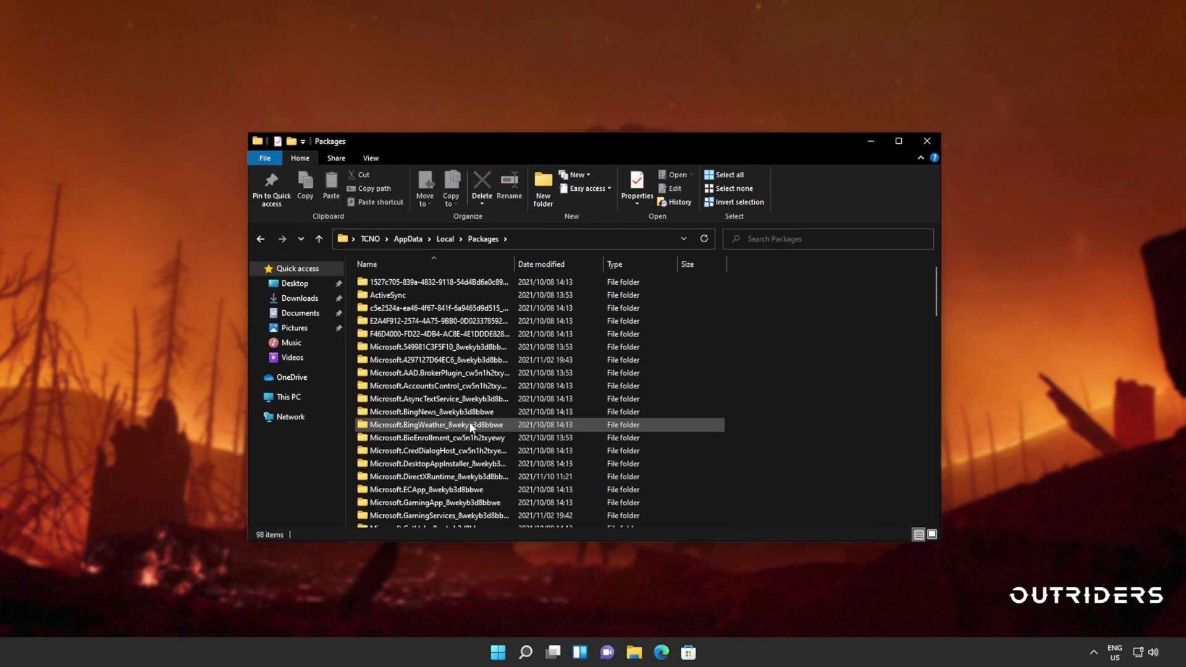
pyautogui.scroll(-10, 471, 427)
pyautogui.scroll(-11, 471, 426)
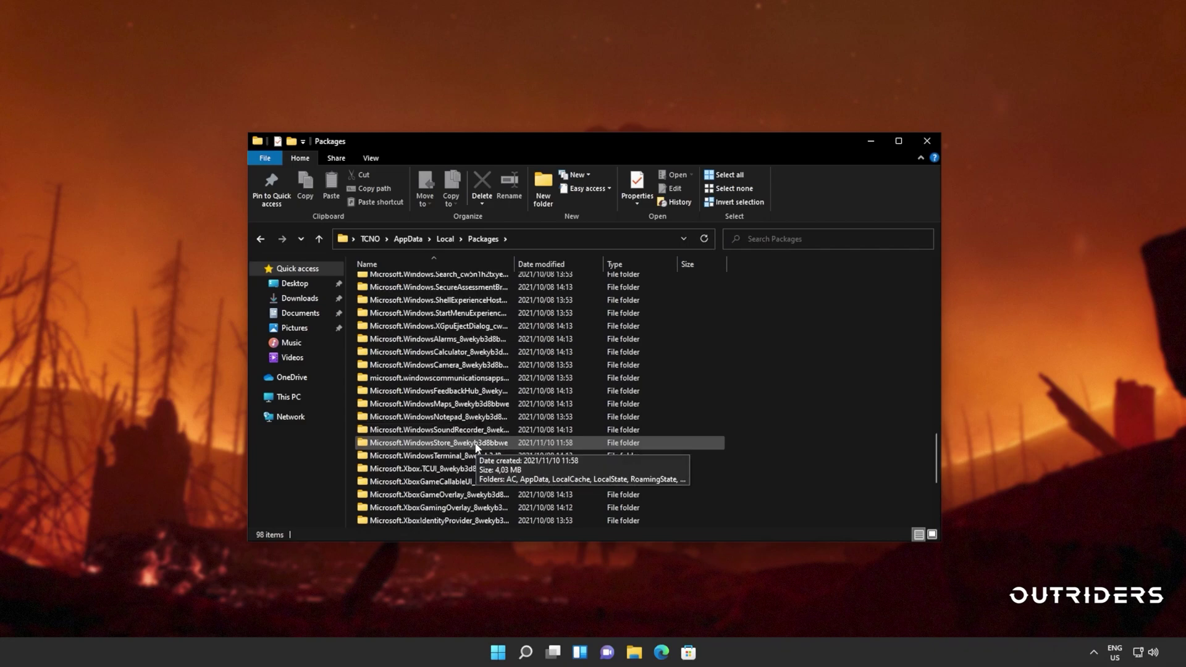
pyautogui.doubleClick(469, 482)
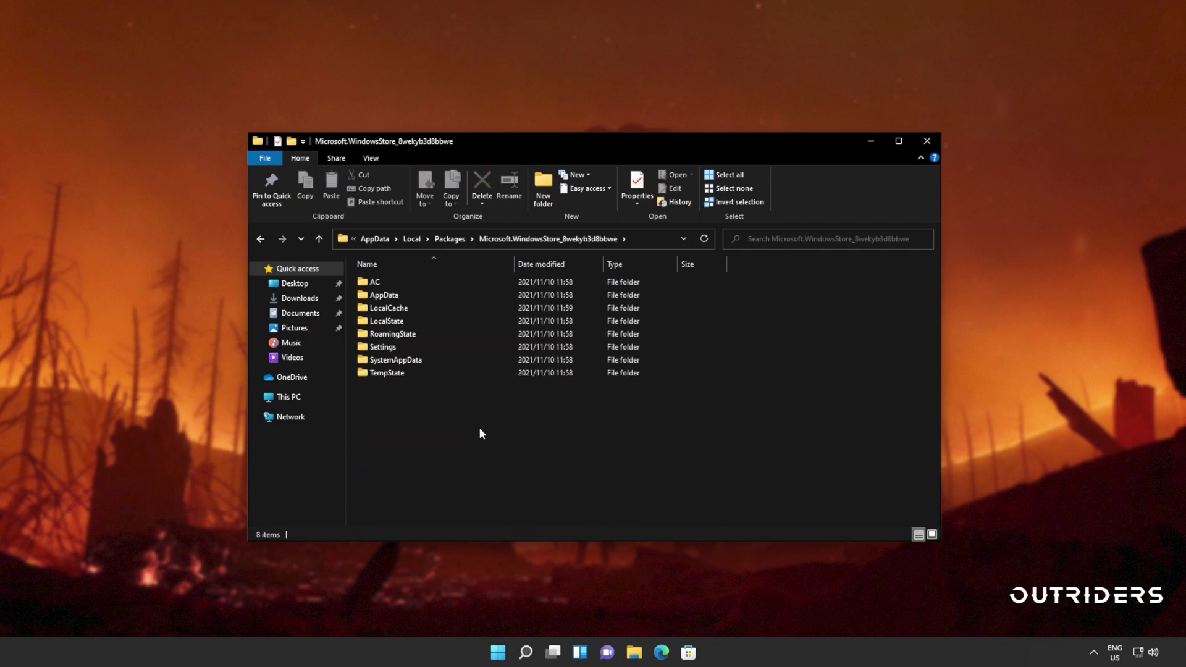
pyautogui.doubleClick(447, 307)
pyautogui.moveTo(608, 457); pyautogui.dragTo(563, 136)
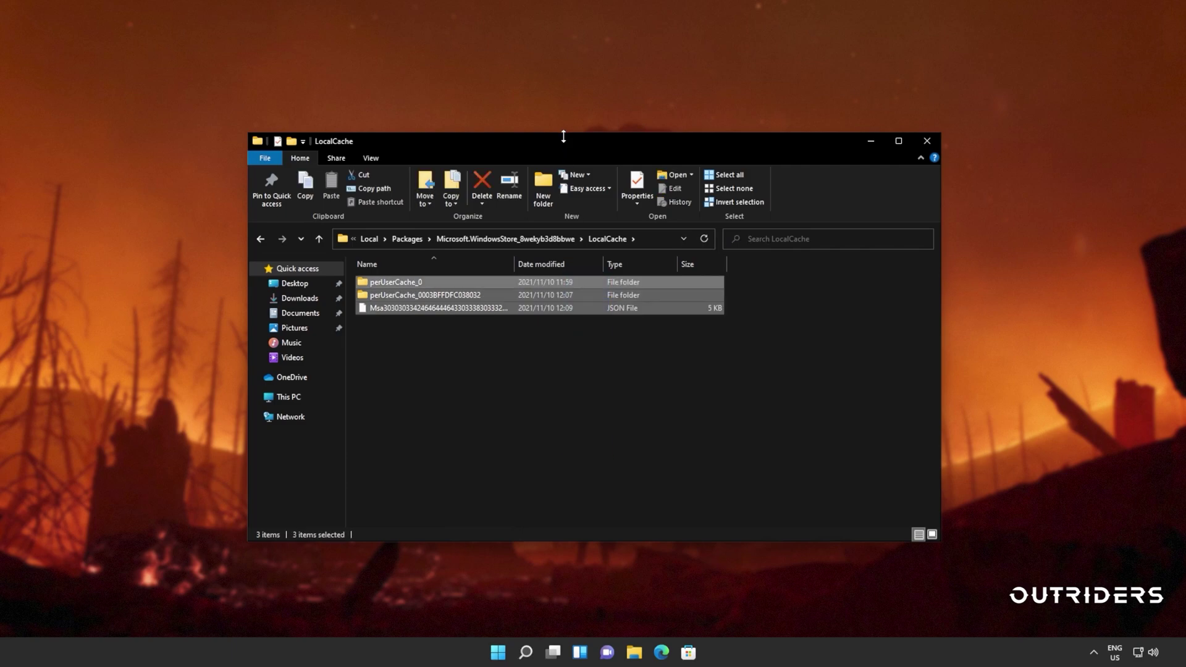
pyautogui.press('Delete')
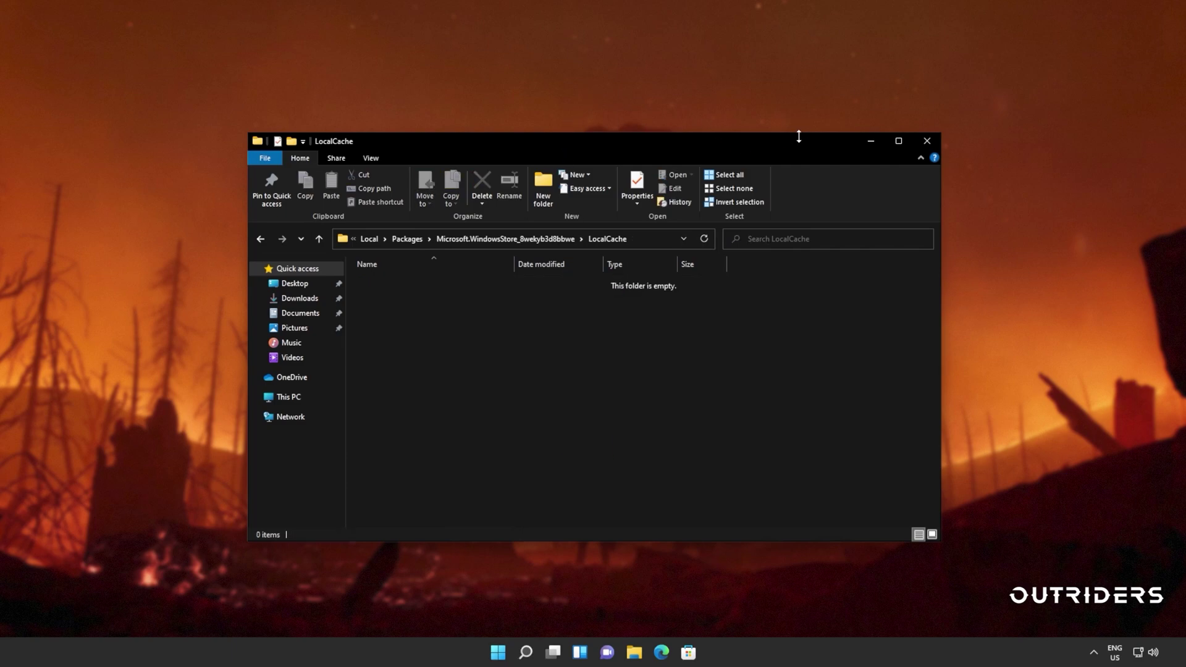
# - Find Microsoft Store under Settings > Apps by searching 'store' and open its Advanced options
pyautogui.click(927, 141)
pyautogui.press('super')
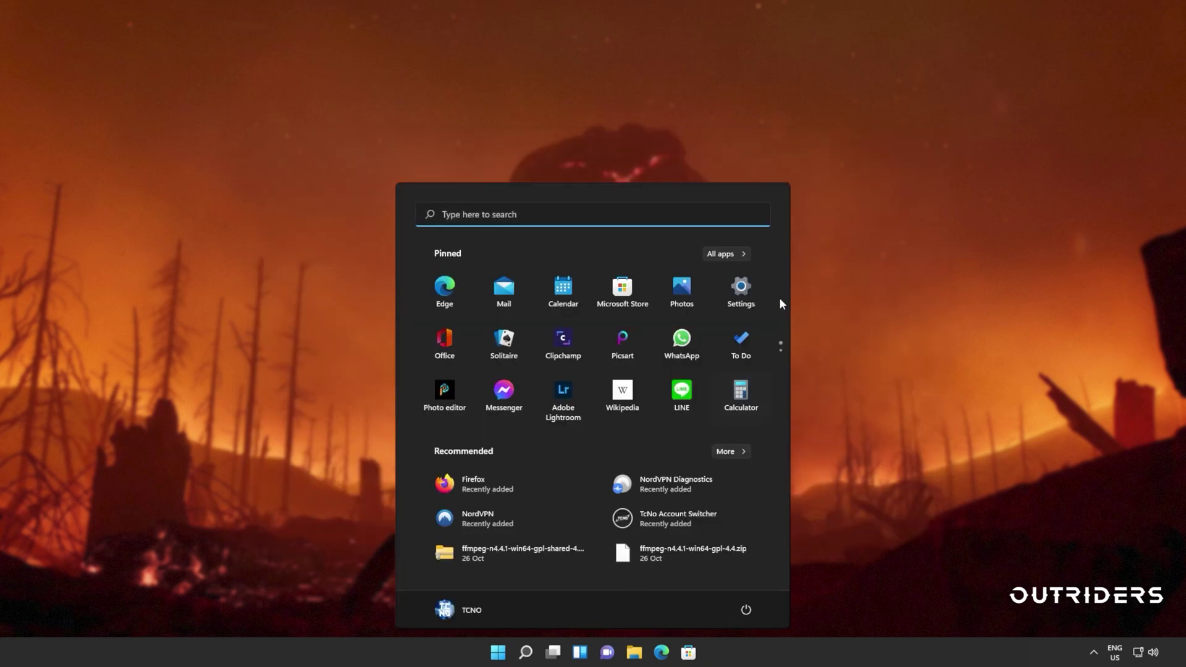
pyautogui.click(742, 291)
pyautogui.click(335, 253)
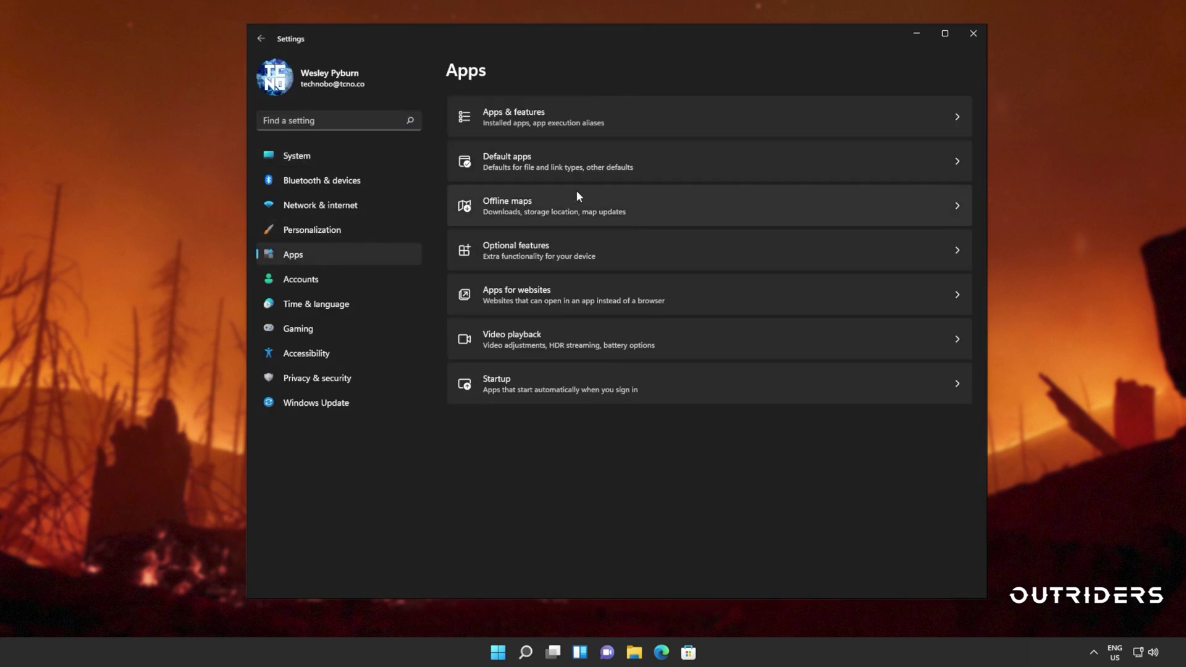
pyautogui.click(580, 111)
pyautogui.click(580, 270)
pyautogui.write('store')
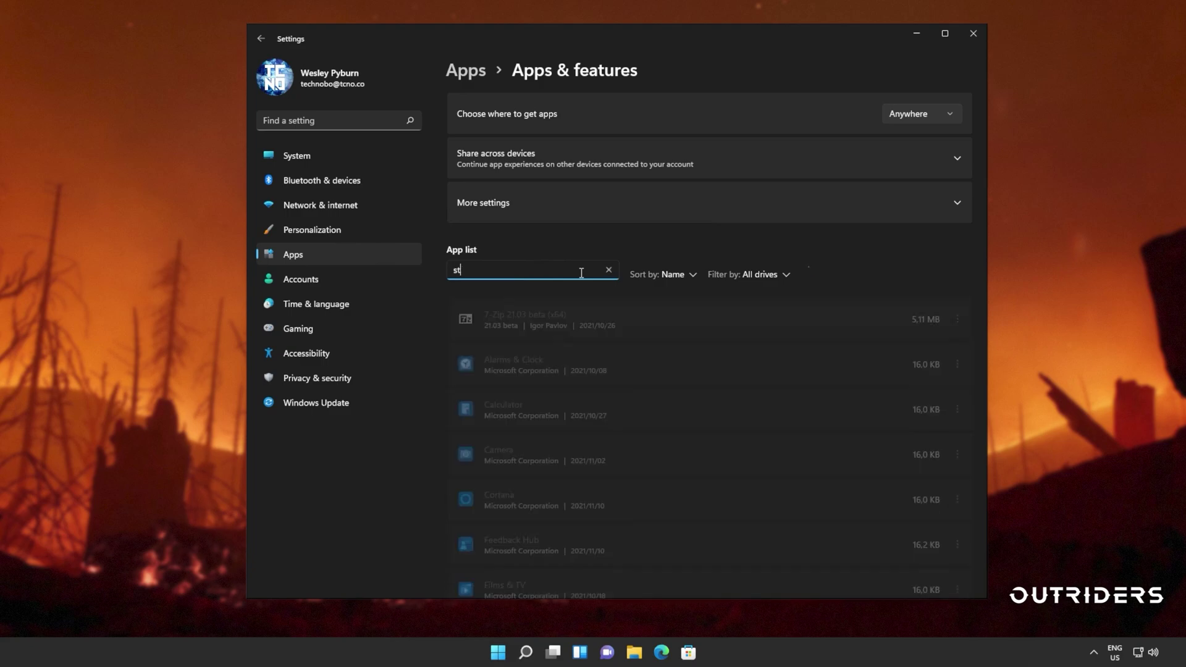
pyautogui.click(958, 336)
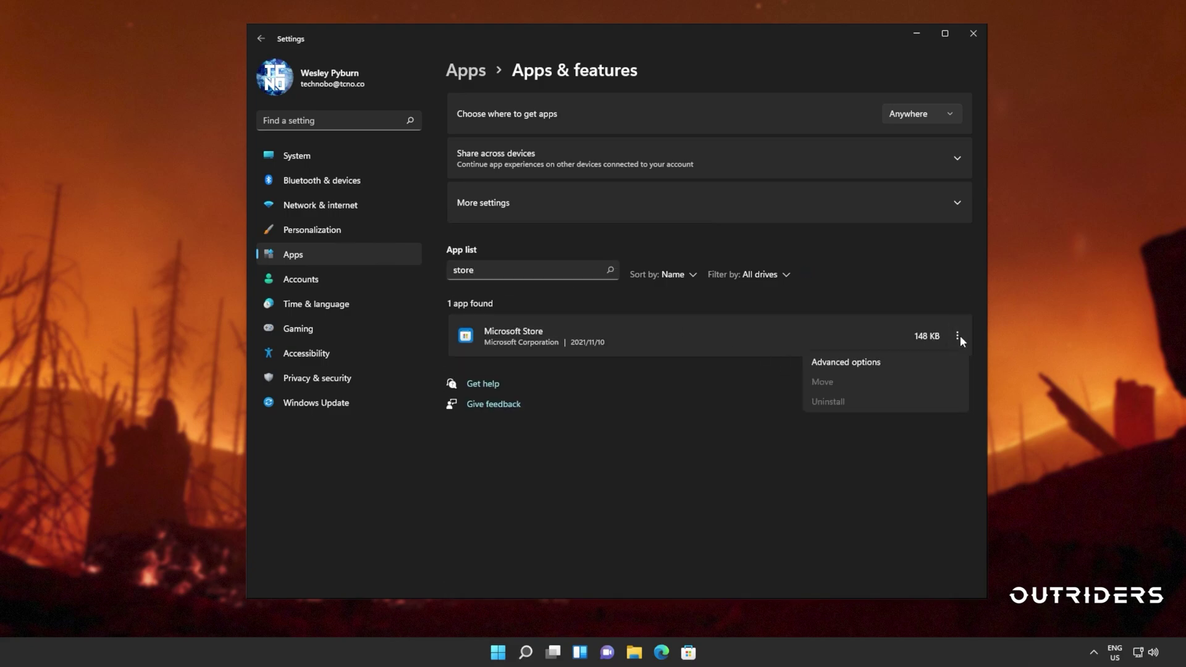
pyautogui.click(910, 362)
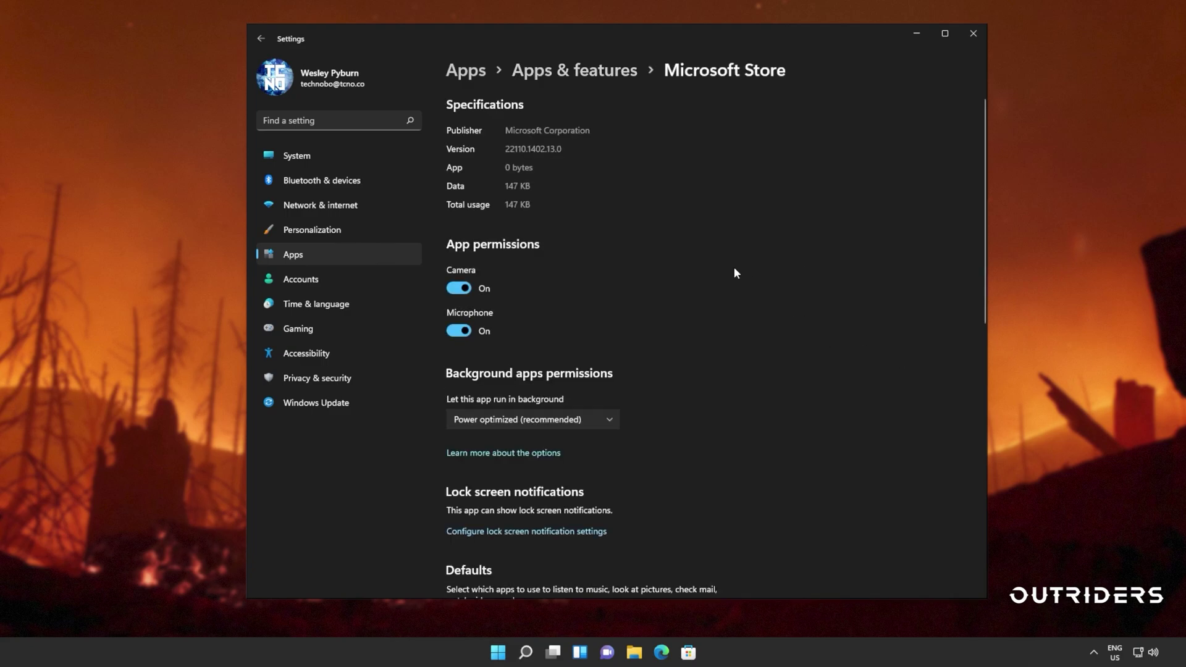
# - Repair, then reset and confirm the Microsoft Store app, and close Settings
pyautogui.scroll(-8, 734, 266)
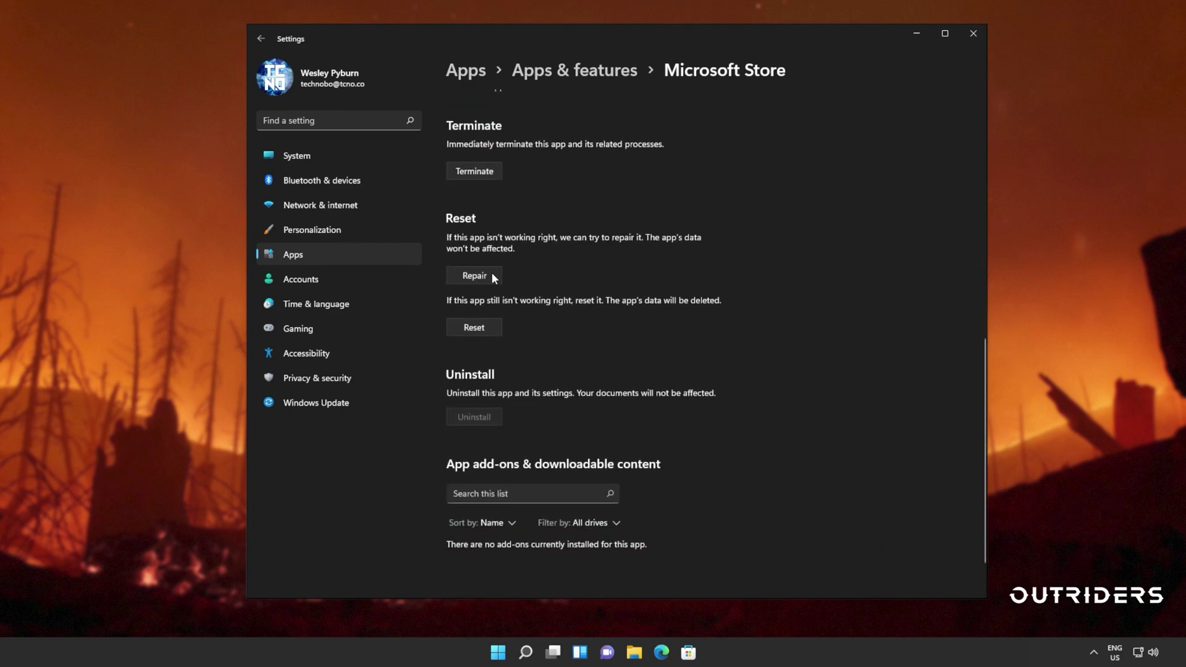
pyautogui.click(492, 276)
pyautogui.click(494, 322)
pyautogui.click(530, 296)
pyautogui.click(973, 34)
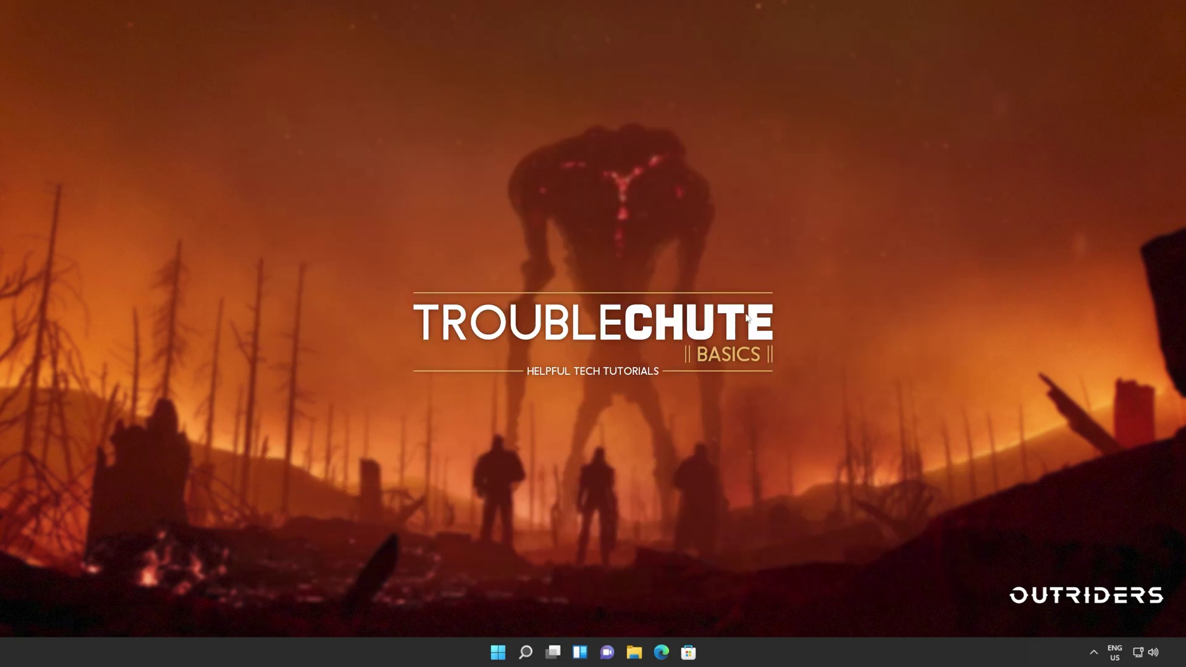
# - Run wsreset from the Run box and close its console once the Store cache reset finishes
pyautogui.press('super')
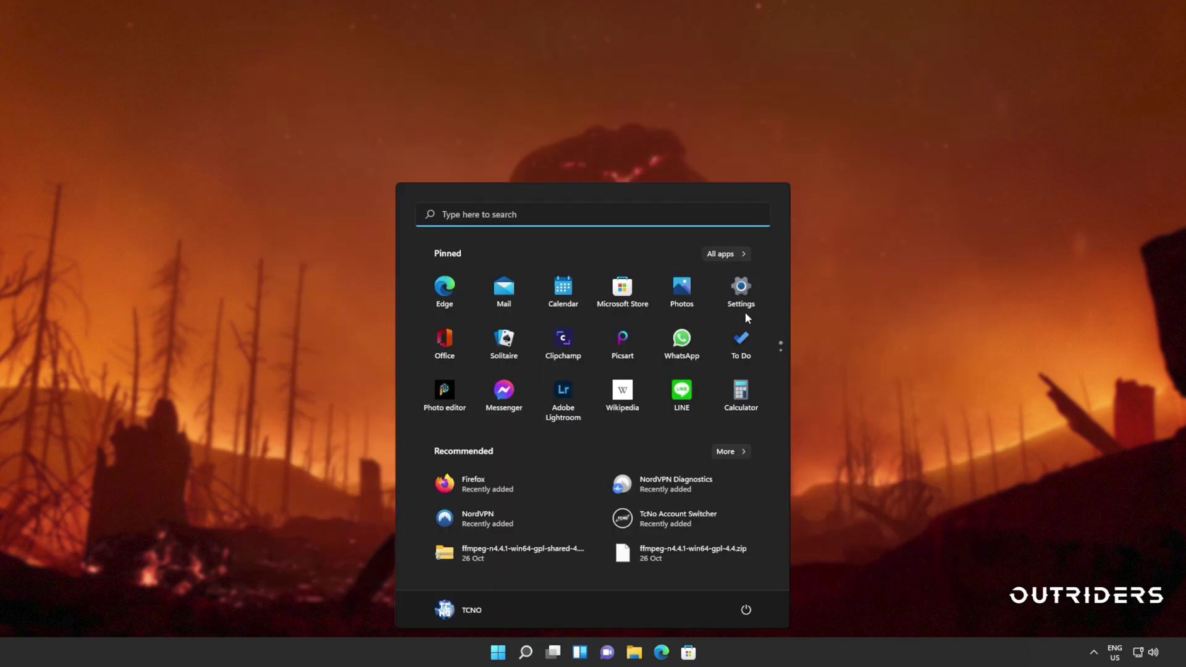
pyautogui.write('wsreset')
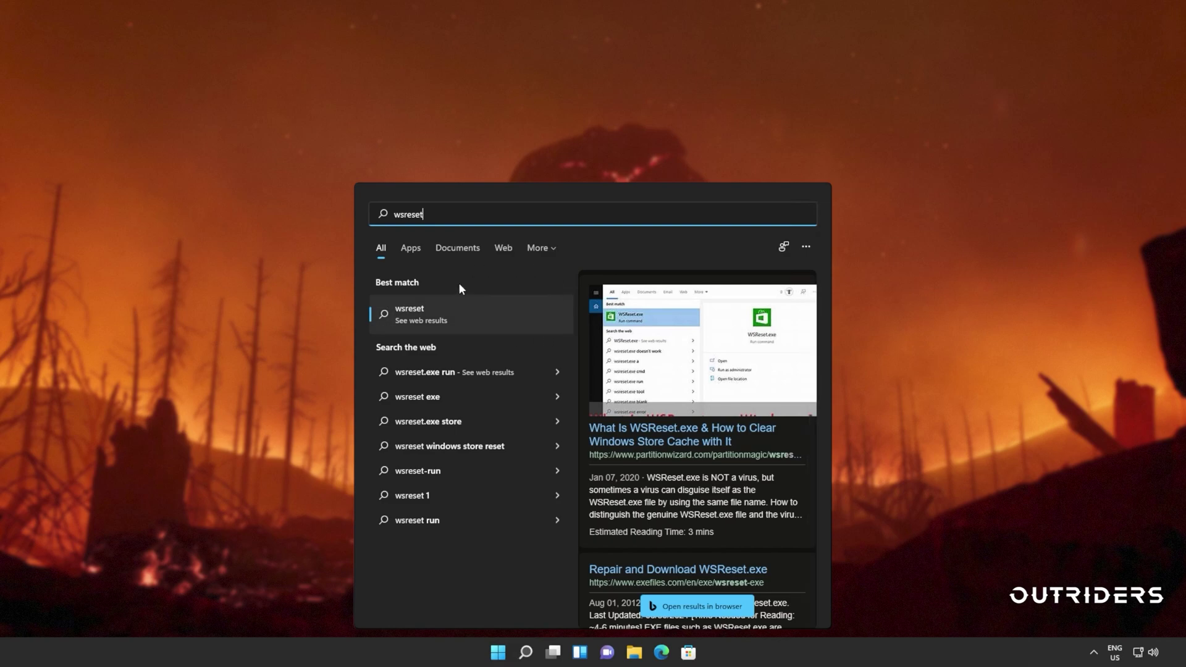
pyautogui.press('super+r')
pyautogui.write('%localappdata%')
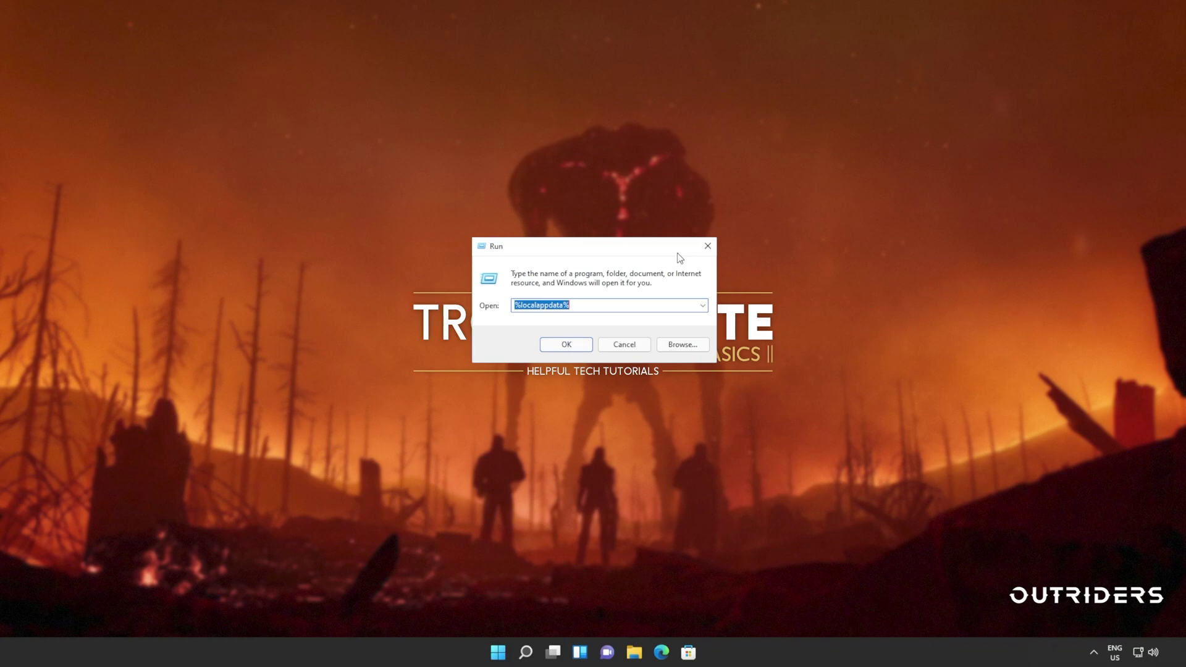
pyautogui.write('wsreset')
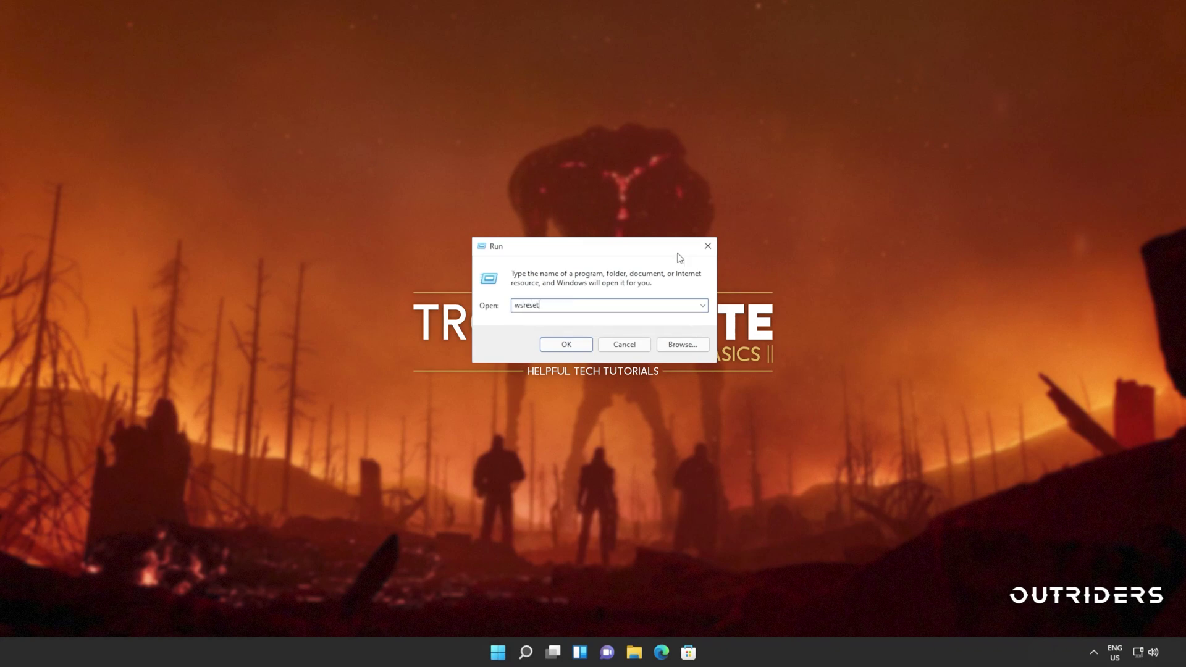
pyautogui.press('Return')
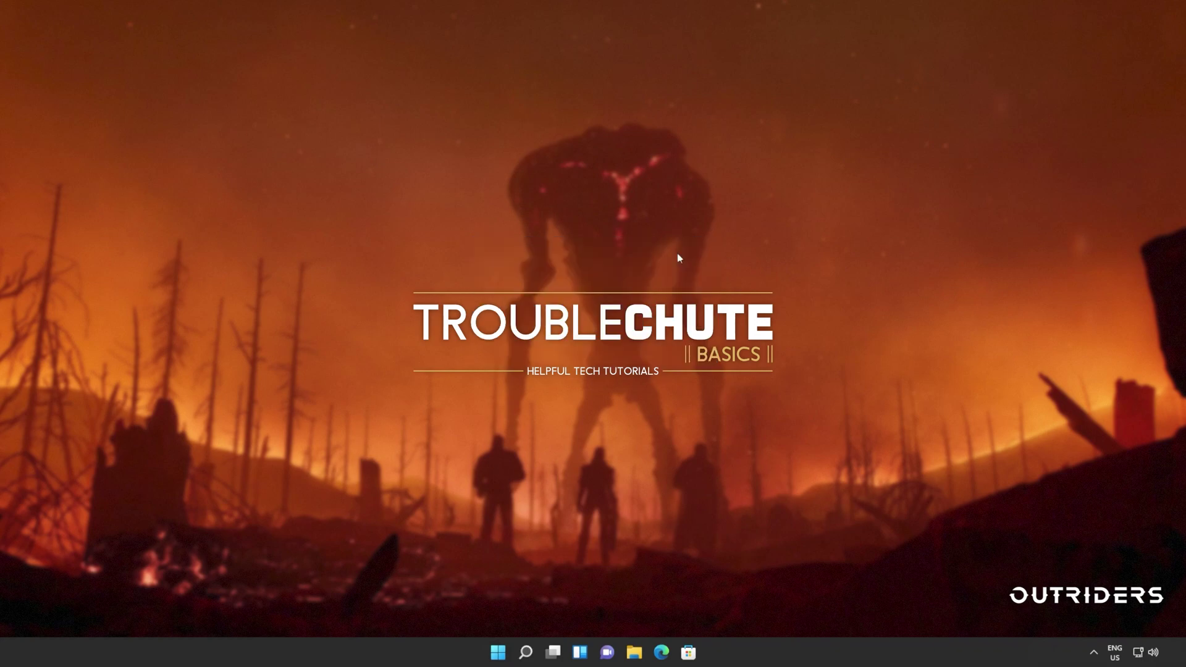
pyautogui.moveTo(455, 61); pyautogui.dragTo(707, 167)
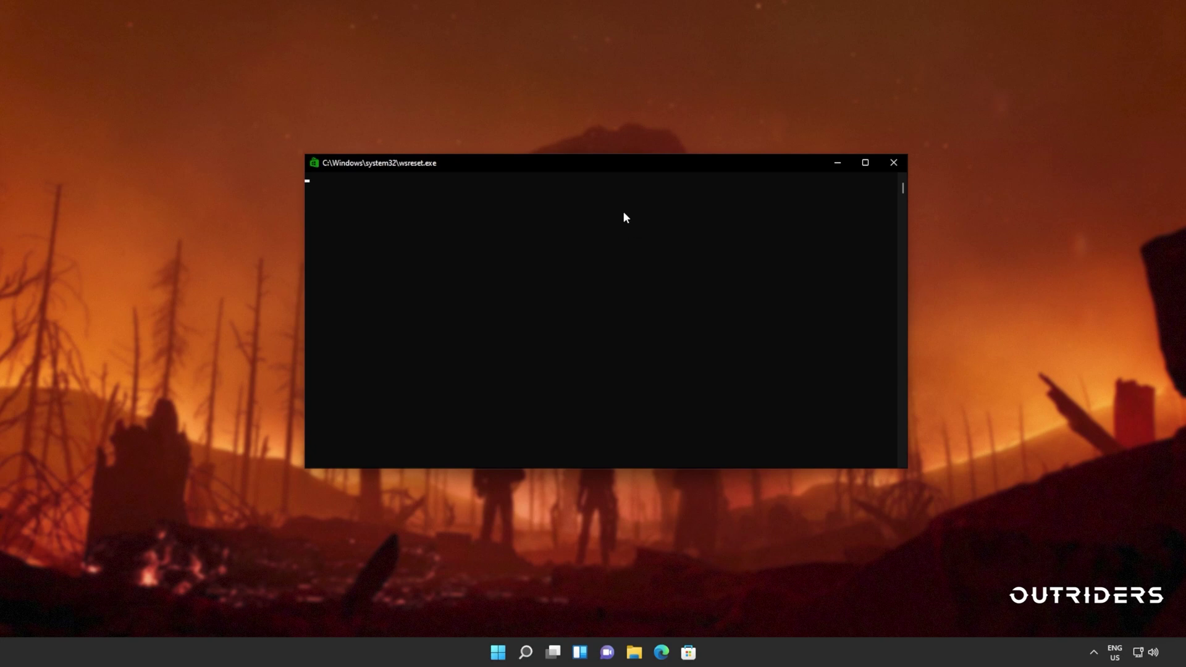
pyautogui.click(893, 163)
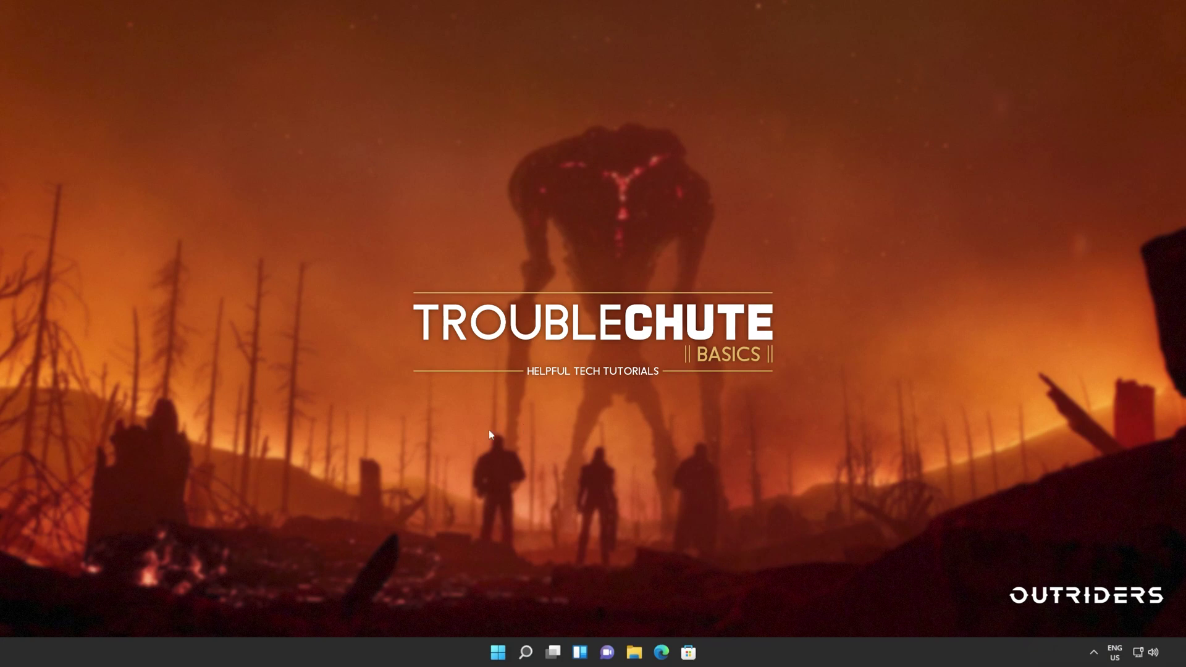
pyautogui.press('super')
pyautogui.click(741, 297)
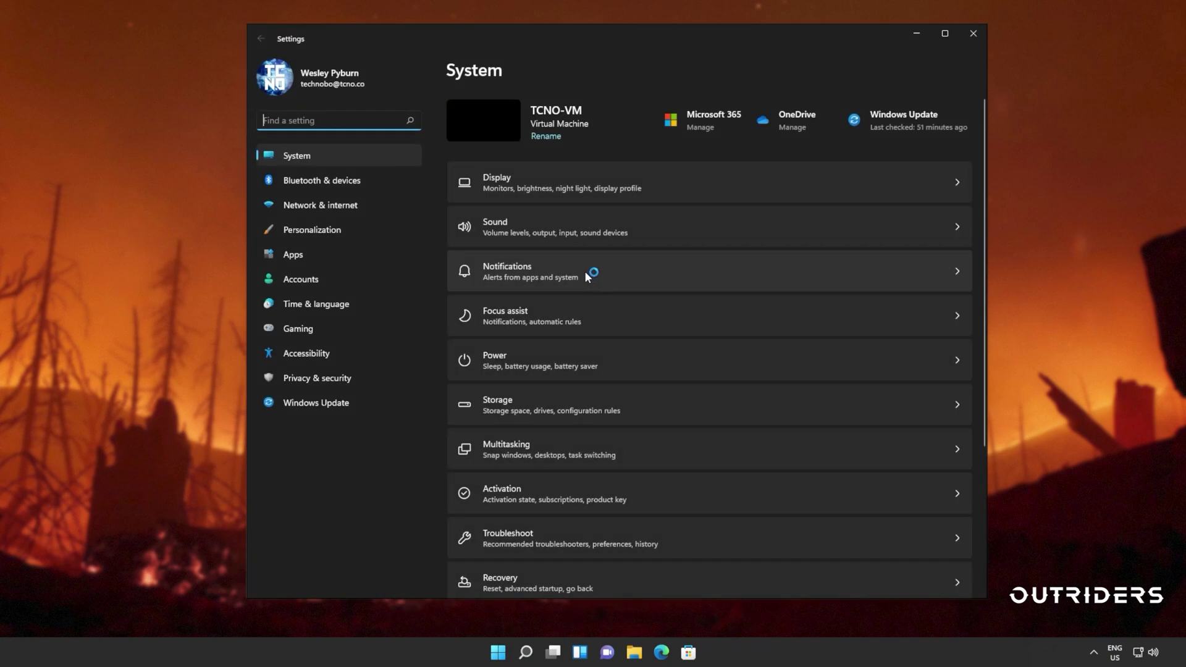
pyautogui.click(360, 401)
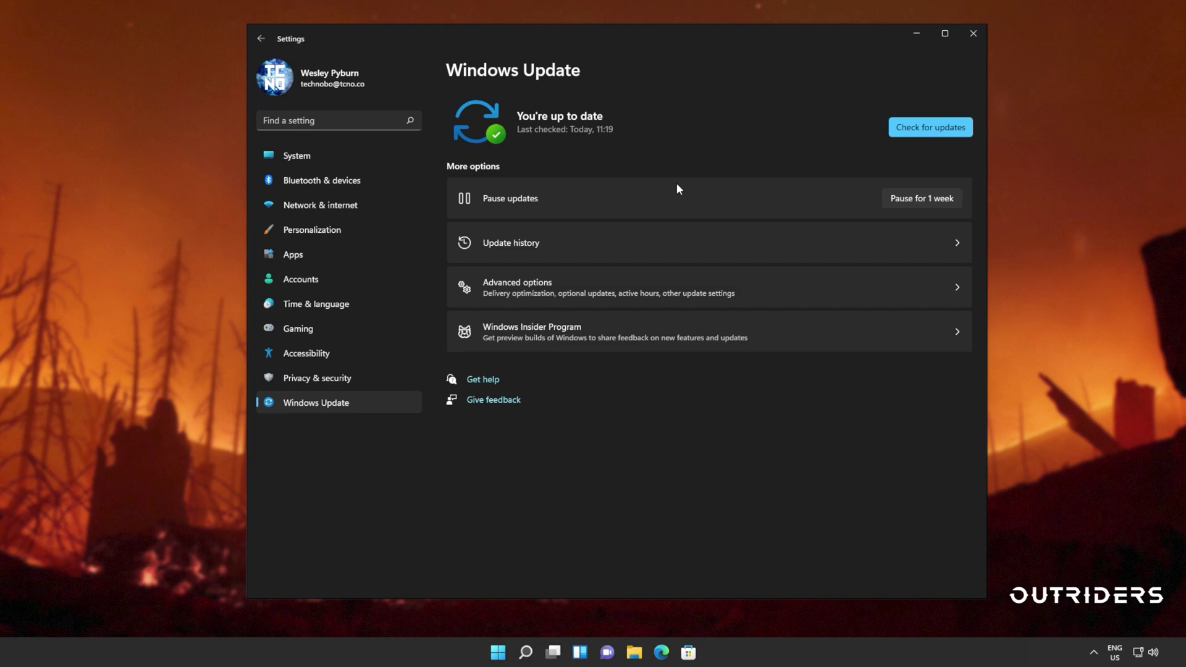
pyautogui.click(972, 33)
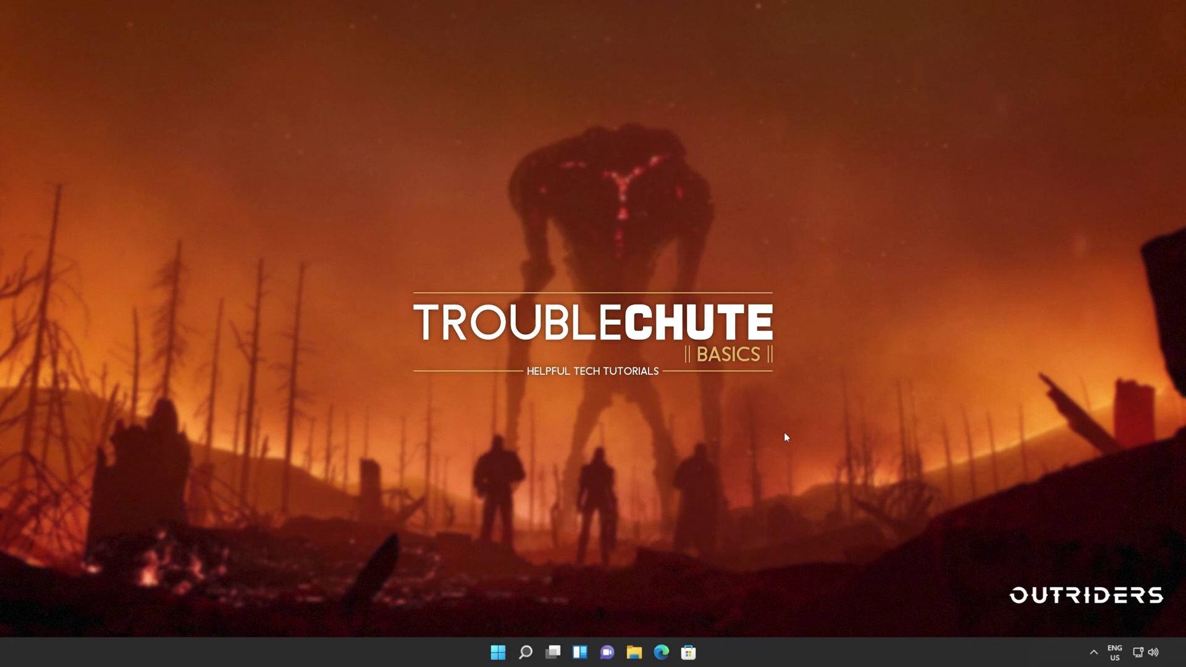
# - Launch Windows Terminal as administrator, accepting the UAC prompt
pyautogui.press('super')
pyautogui.write('cmd')
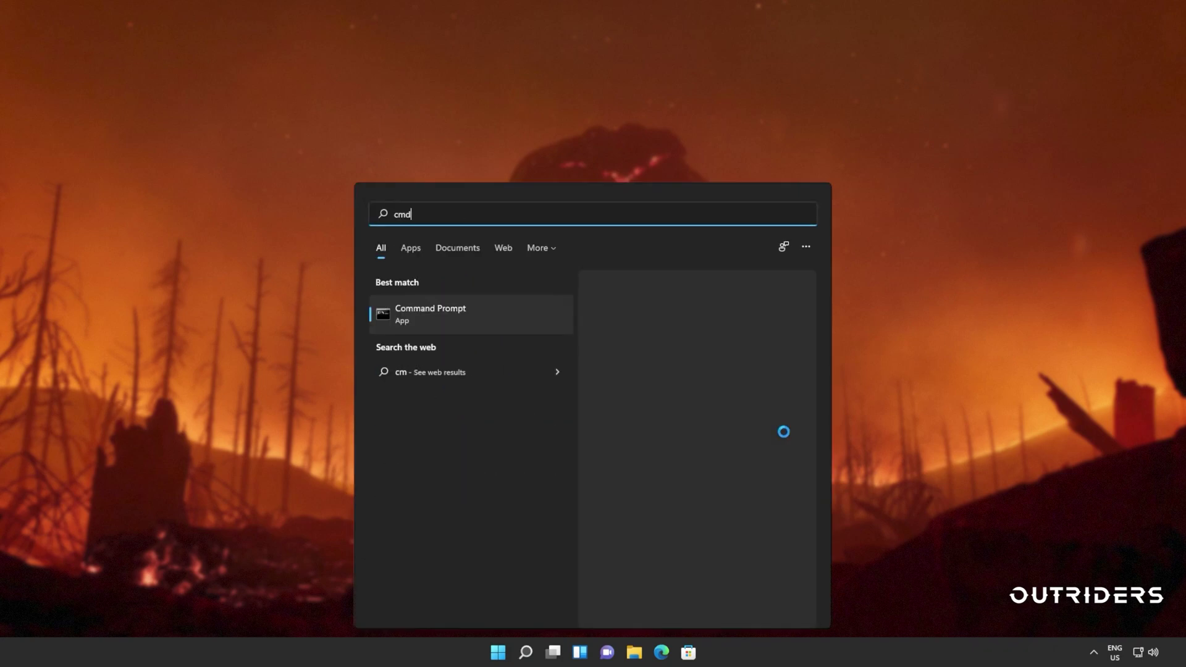
pyautogui.write('term')
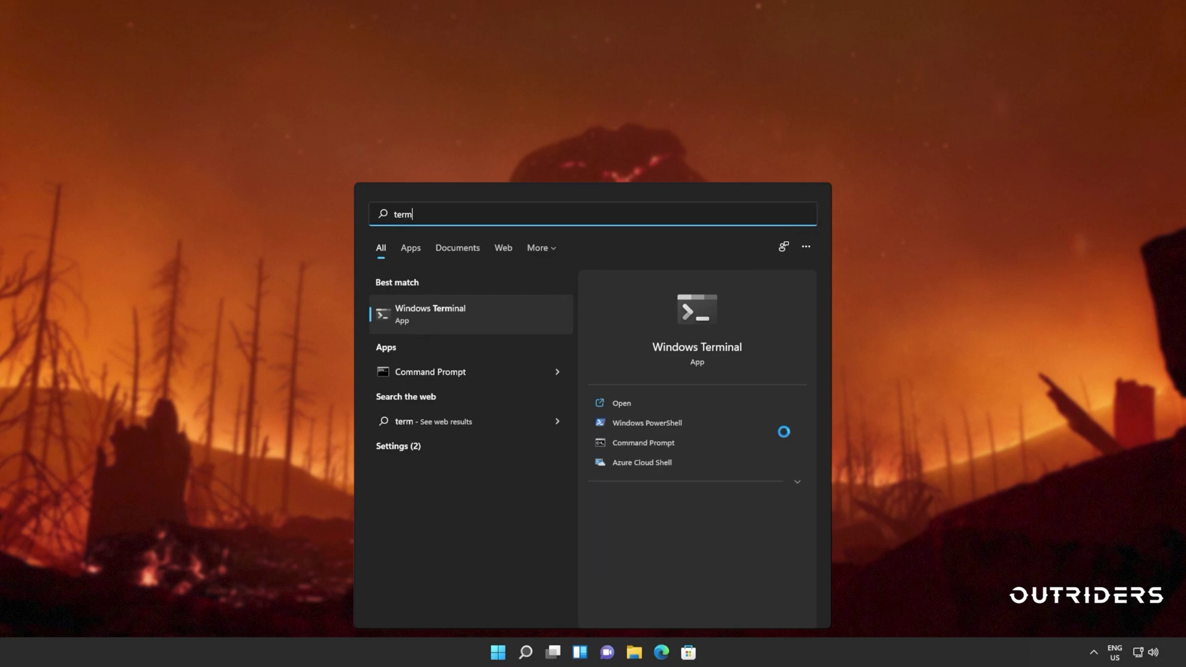
pyautogui.rightClick(469, 310)
pyautogui.click(533, 322)
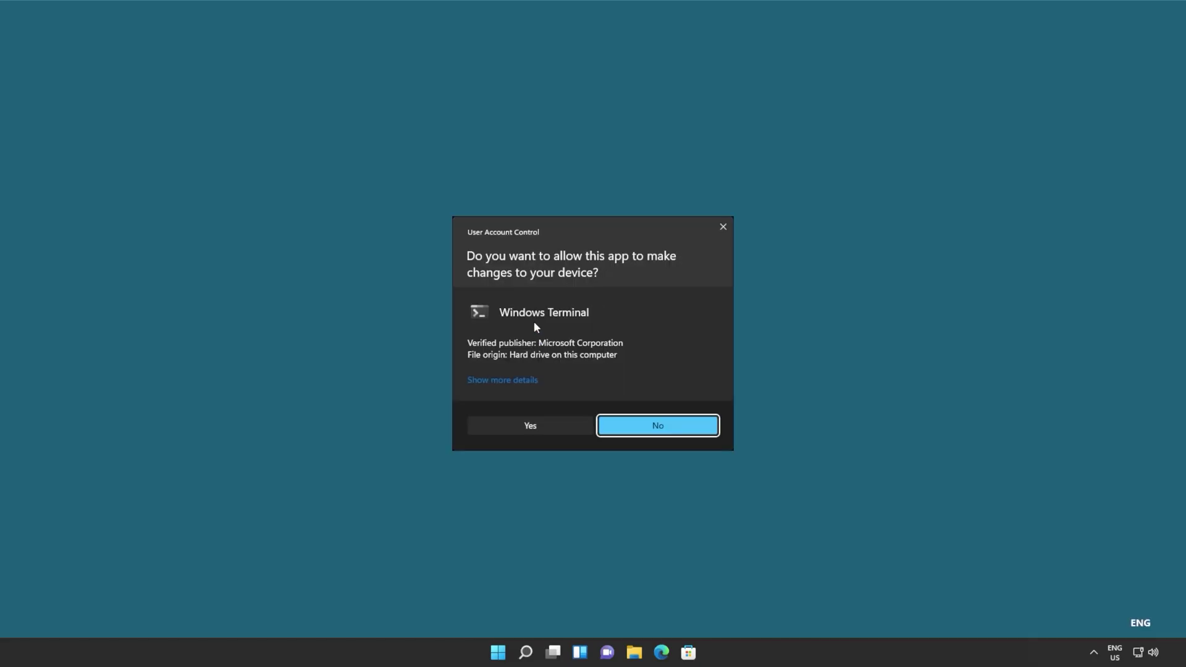
pyautogui.click(547, 427)
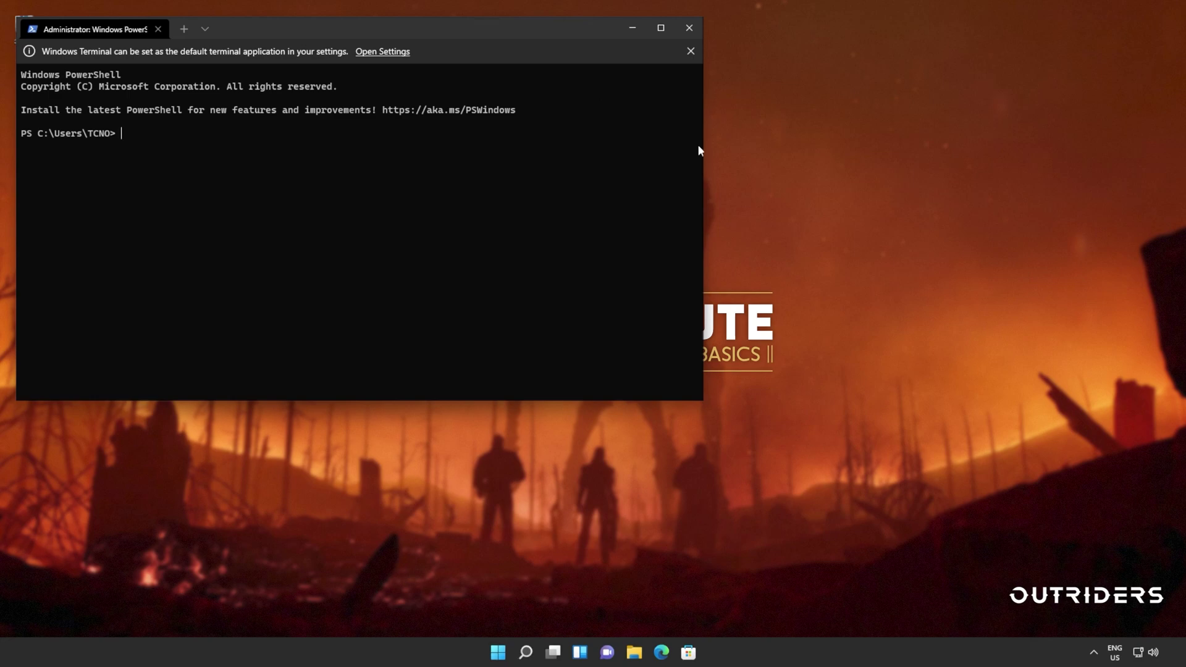
pyautogui.moveTo(564, 24); pyautogui.dragTo(794, 154)
# - Run 'sfc /scannow' and dismiss the default terminal notice
pyautogui.write('sfc /scannow')
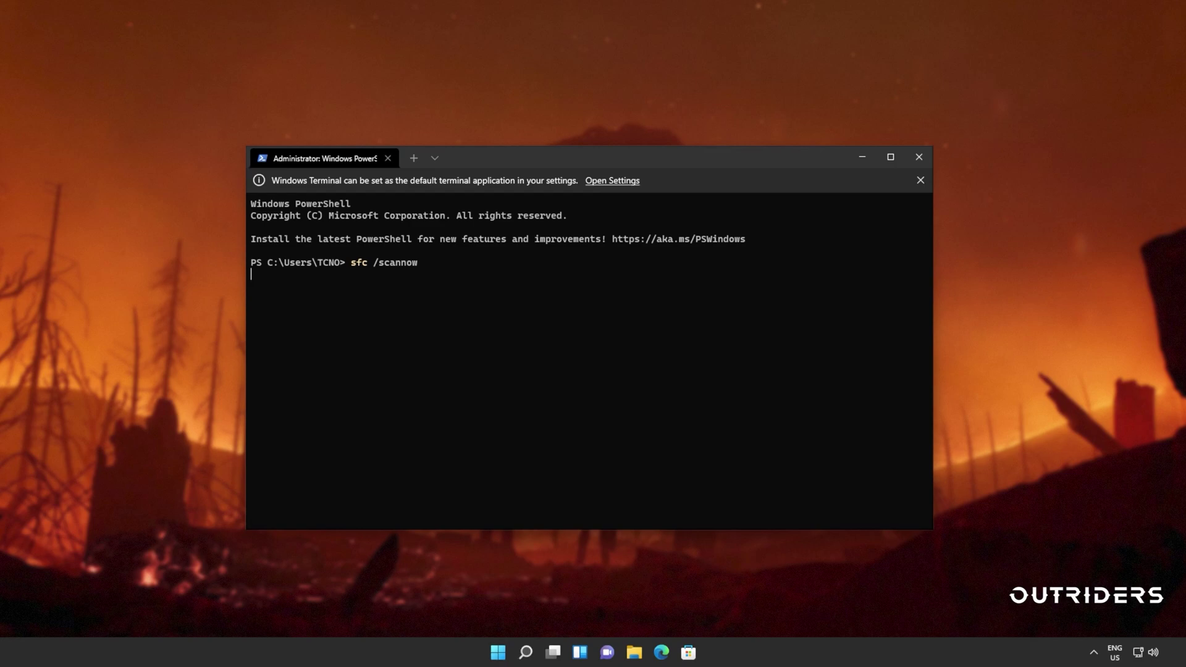
pyautogui.press('Return')
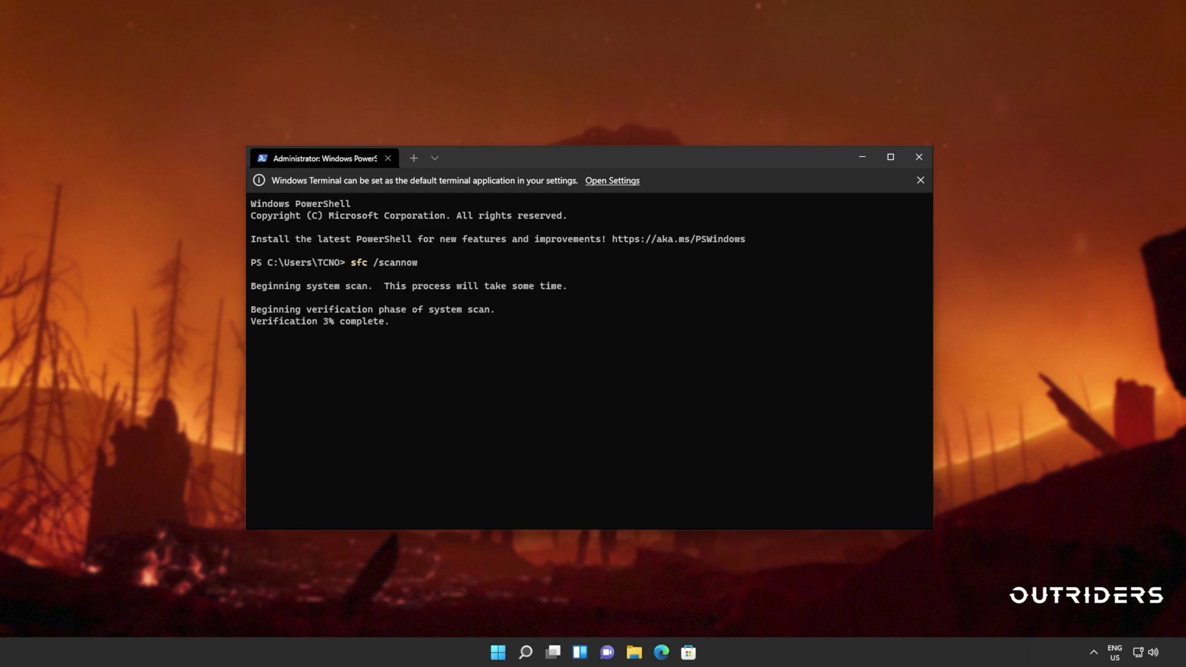
pyautogui.click(920, 180)
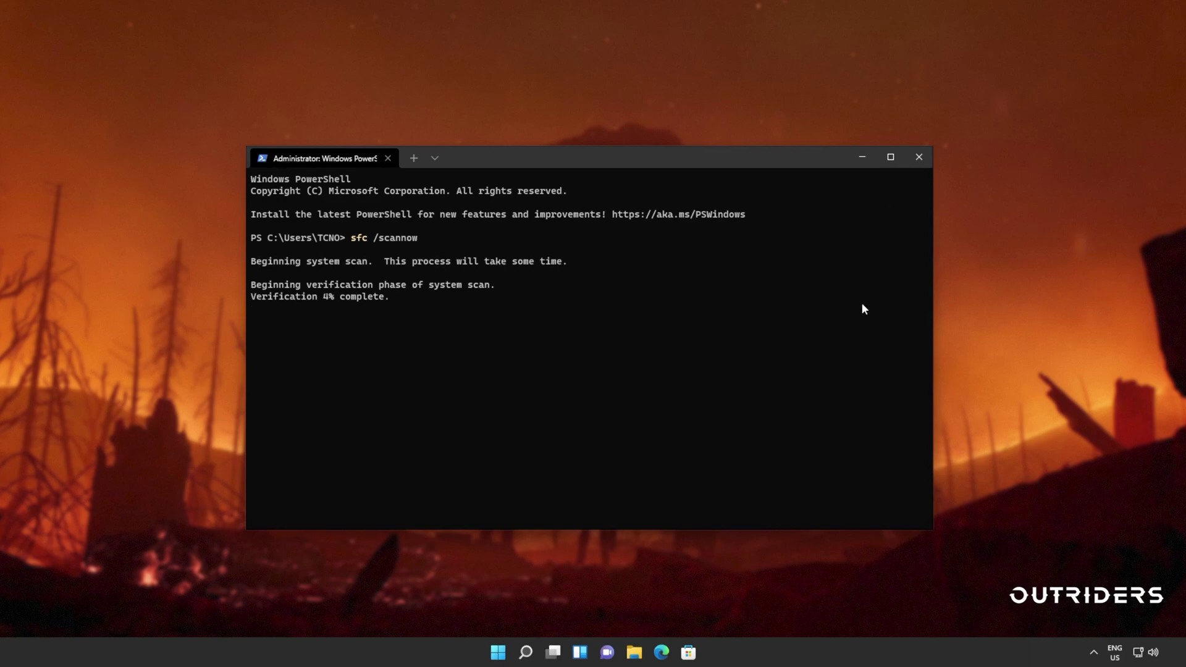
# - Stop sfc with Ctrl+C and run 'Dism /Online /Cleanup-Image /RestoreHealth' instead
pyautogui.hotkey('ctrl', 'c')
pyautogui.hotkey('ctrl', 'v')
pyautogui.press('Return')
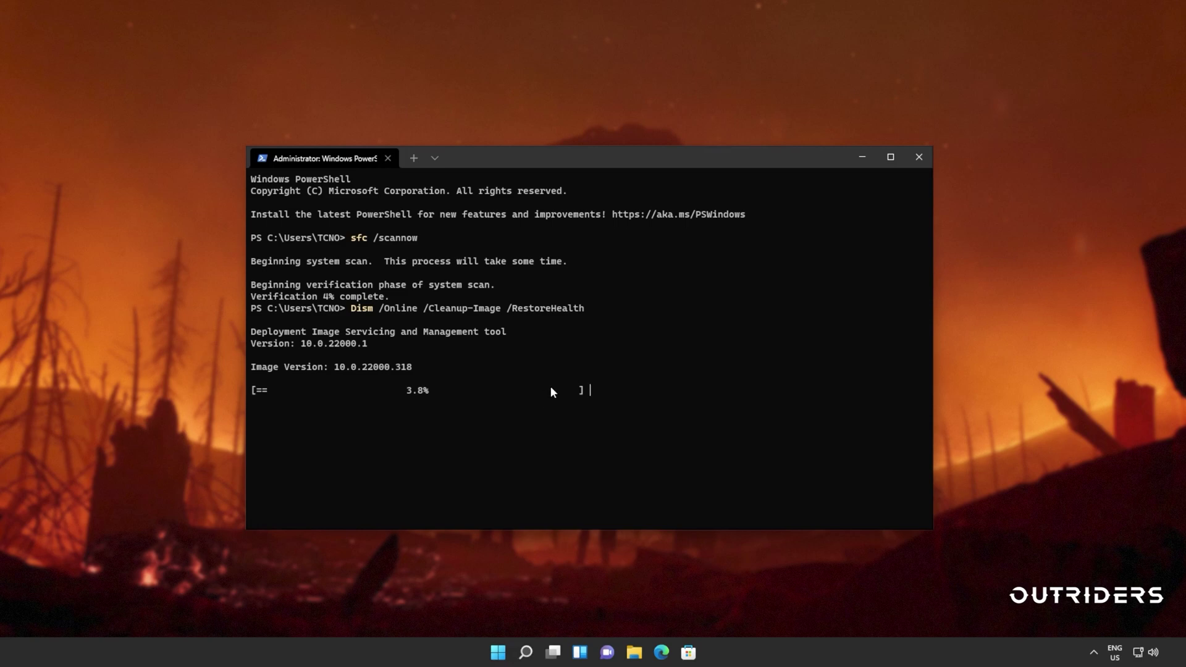
pyautogui.moveTo(491, 297); pyautogui.dragTo(575, 302)
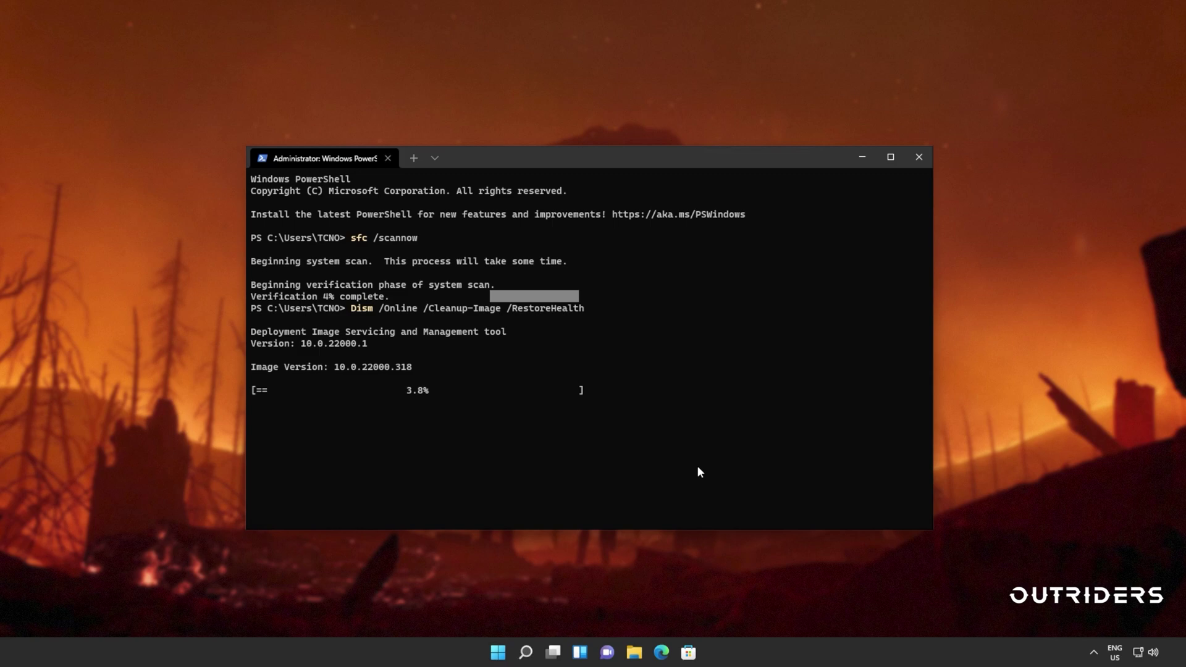
pyautogui.click(673, 336)
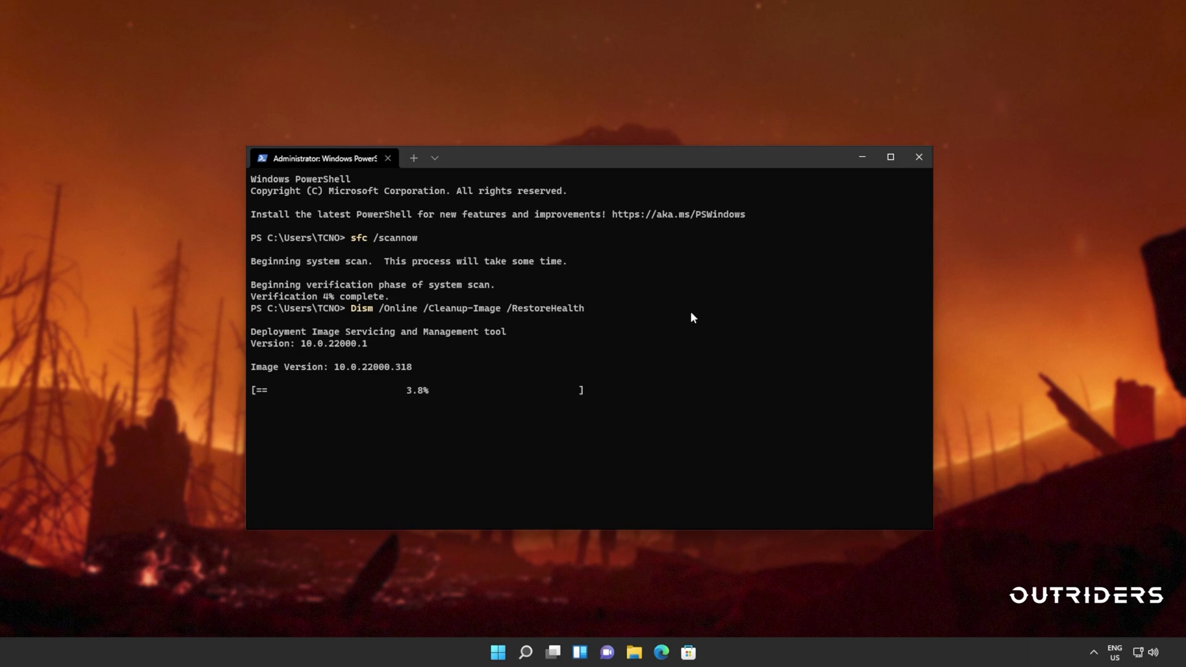
pyautogui.click(917, 159)
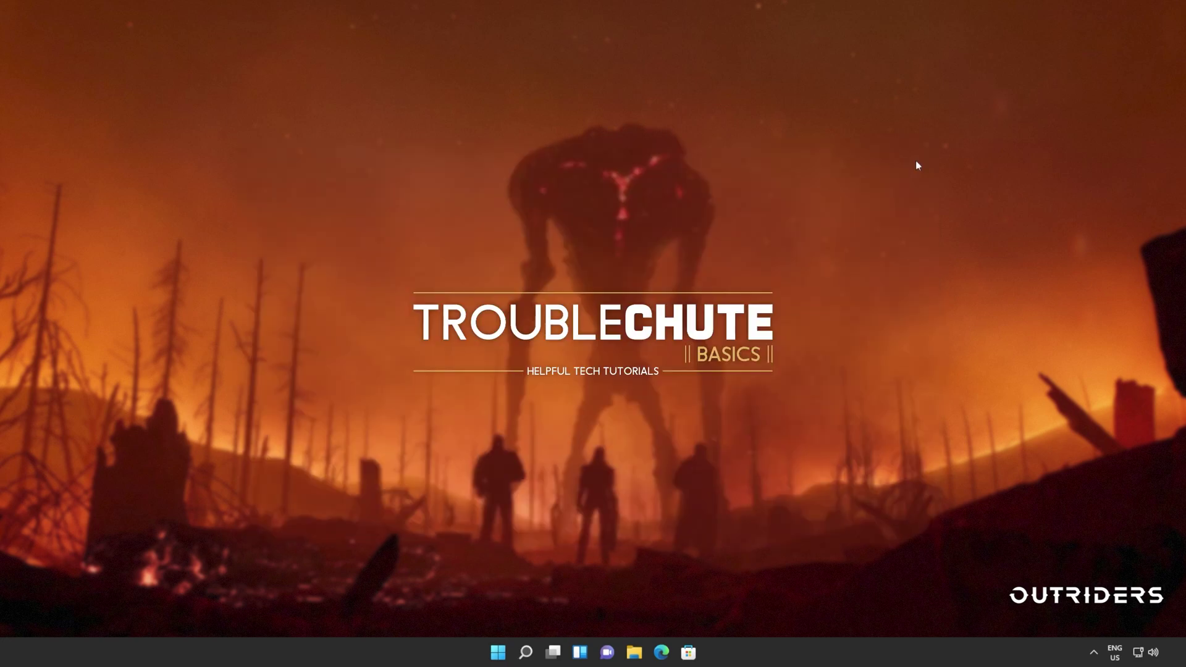